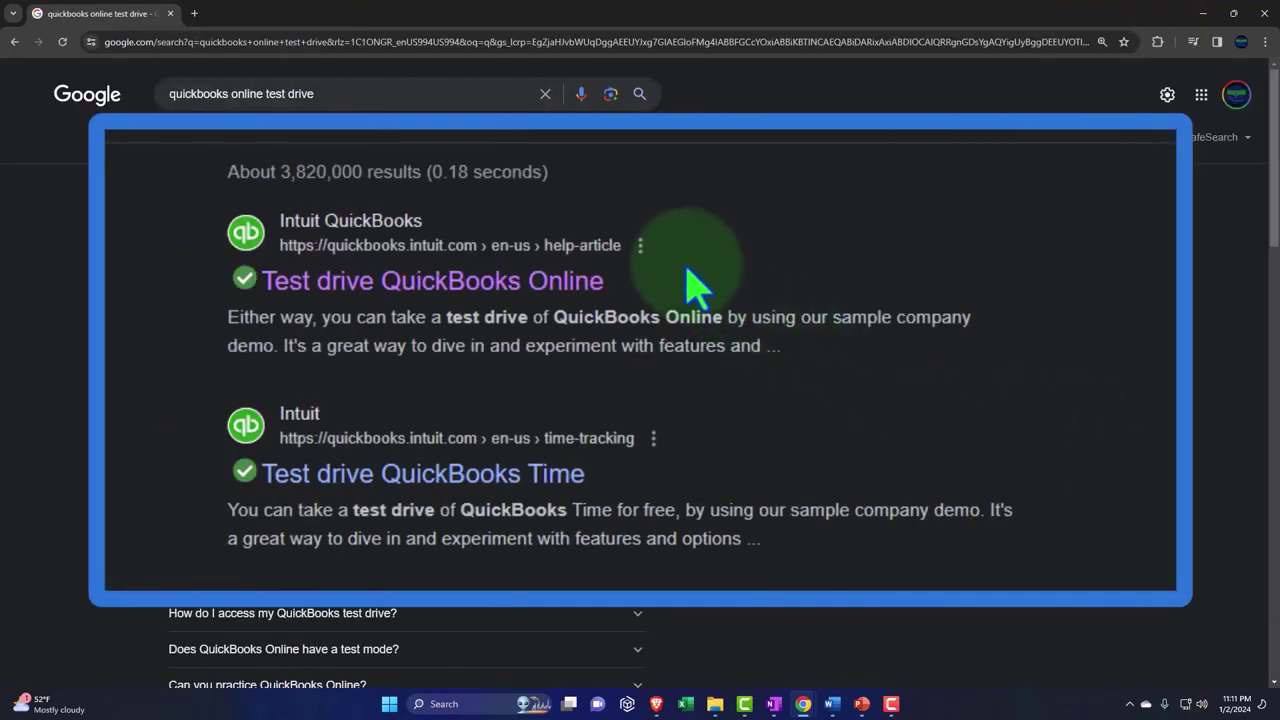
# Open the United States QuickBooks Online test drive from the Intuit help article and dismiss the menu introduction in the sample company
pyautogui.click(585, 280)
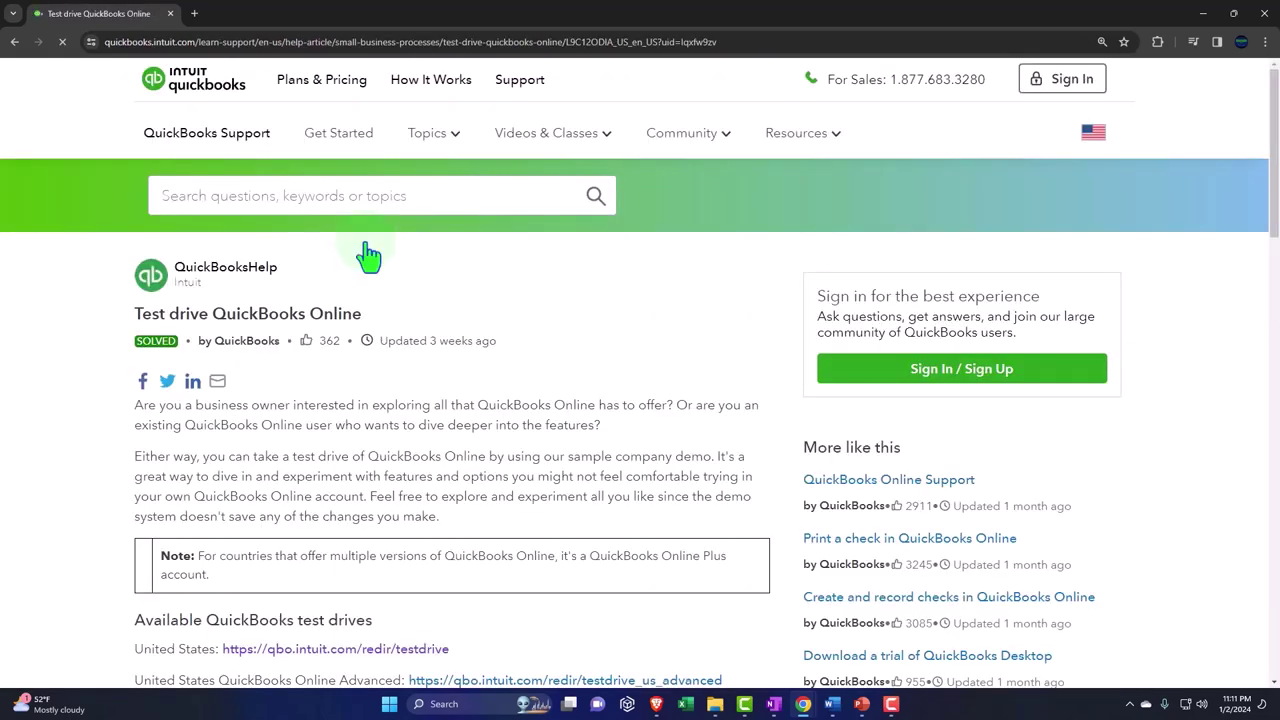
pyautogui.scroll(-2, 150, 420)
pyautogui.click(260, 449)
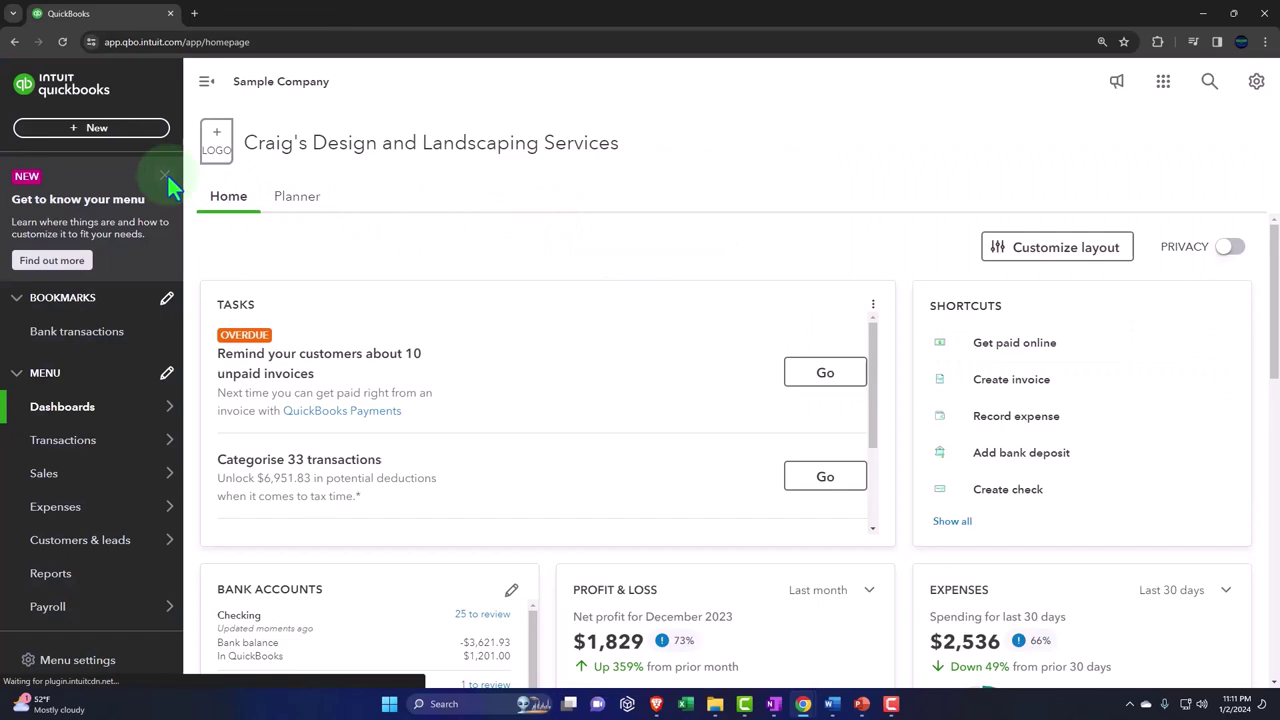
pyautogui.click(170, 186)
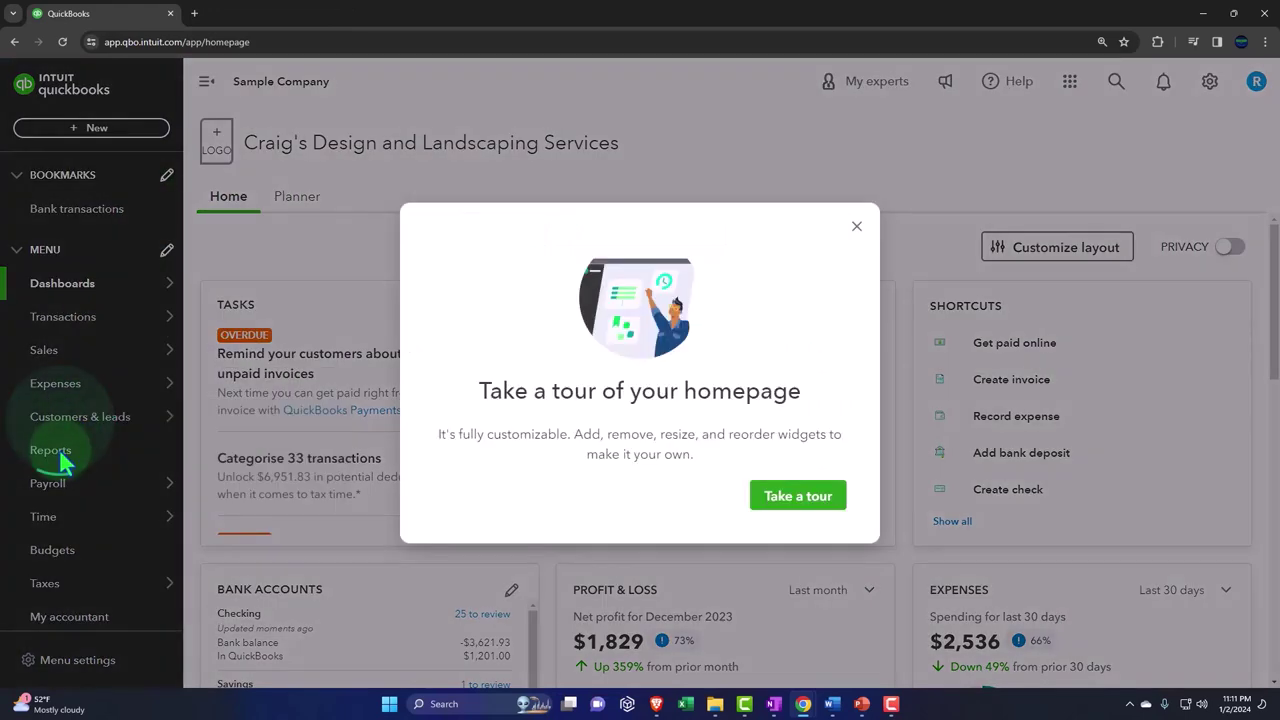
# Open the favorite Balance Sheet and Profit and Loss reports, each in its own new browser tab
pyautogui.click(60, 452)
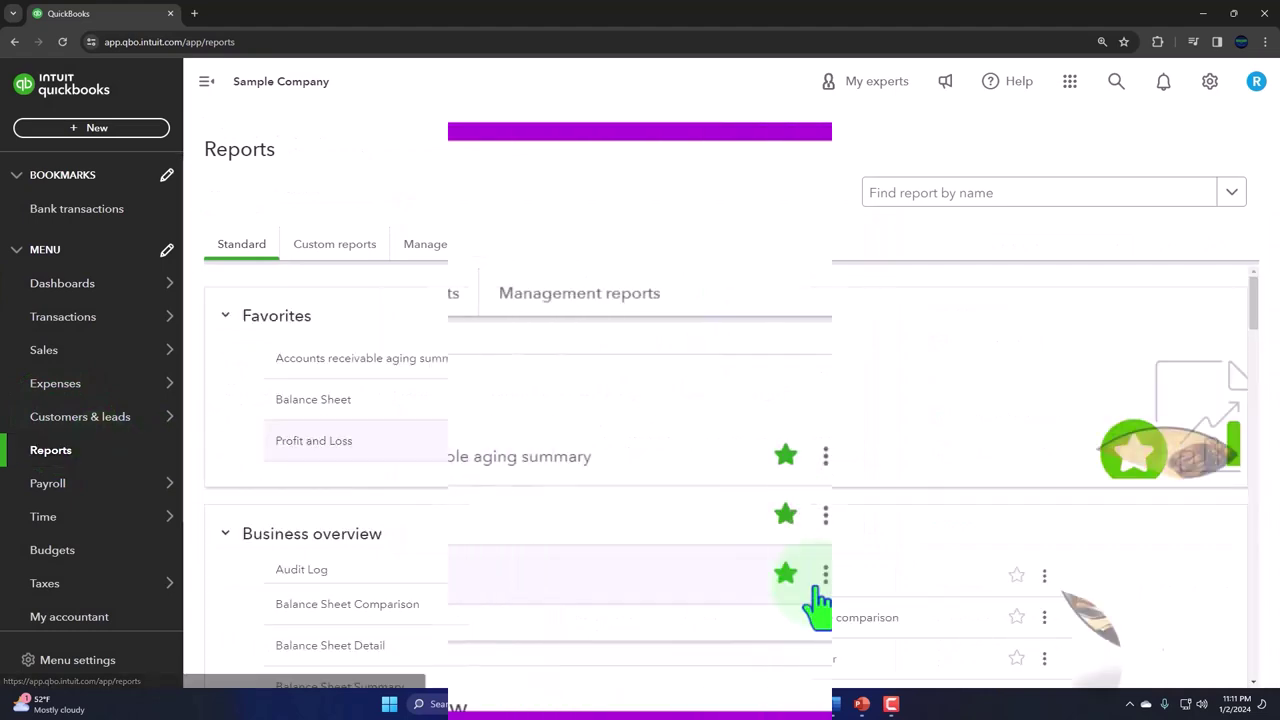
pyautogui.rightClick(364, 526)
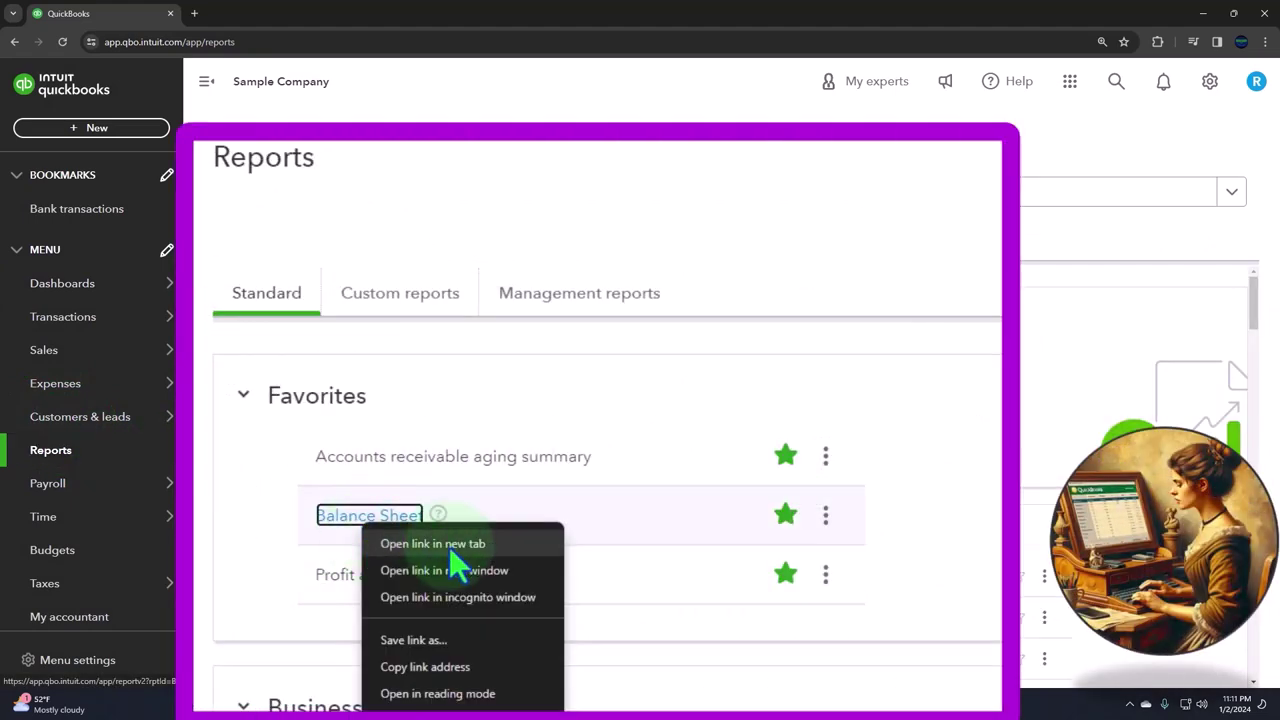
pyautogui.click(449, 546)
pyautogui.rightClick(370, 578)
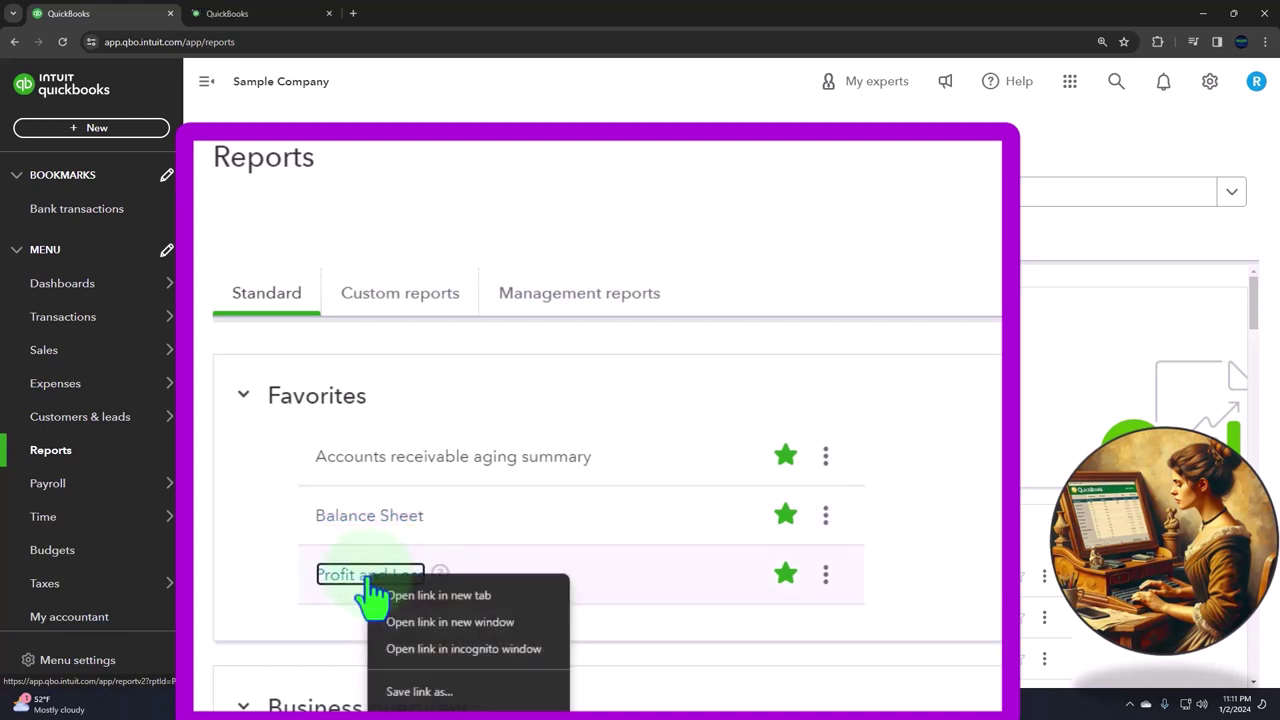
pyautogui.click(477, 598)
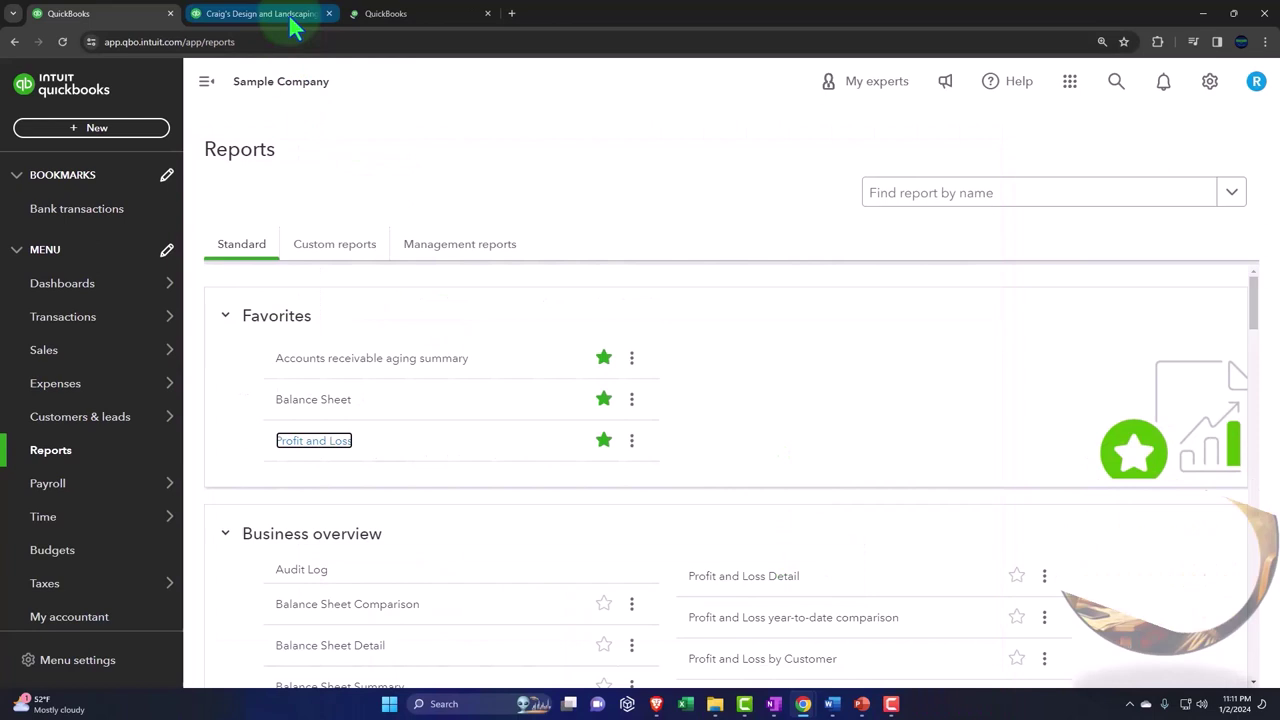
# Run the Balance Sheet report for 01/01/2023 to 12/31/2023 with the navigation menu collapsed
pyautogui.click(293, 28)
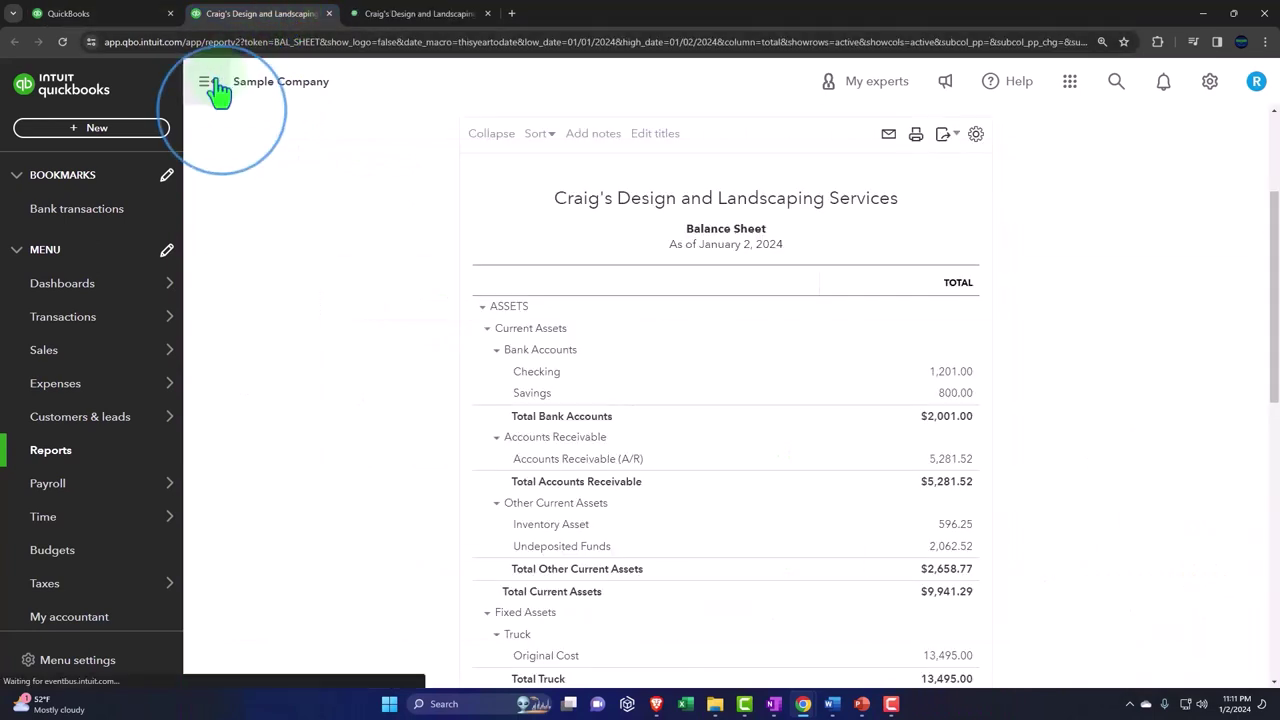
pyautogui.click(210, 82)
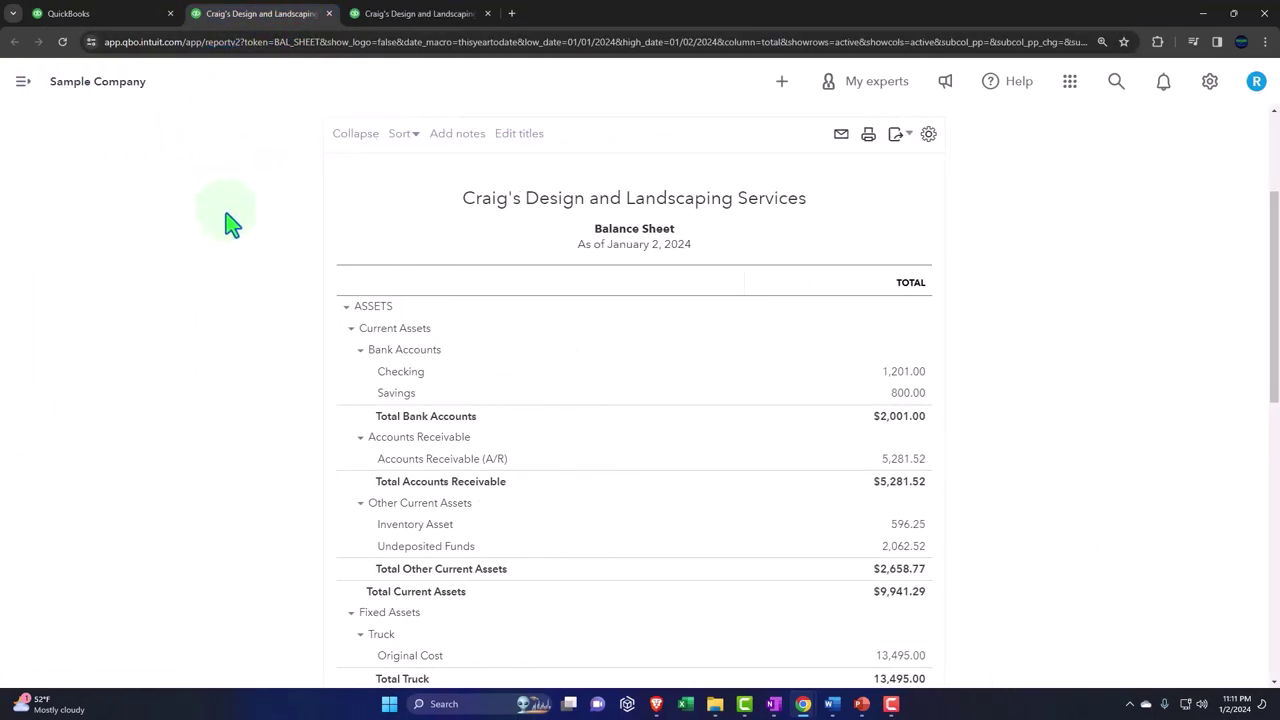
pyautogui.scroll(2, 228, 222)
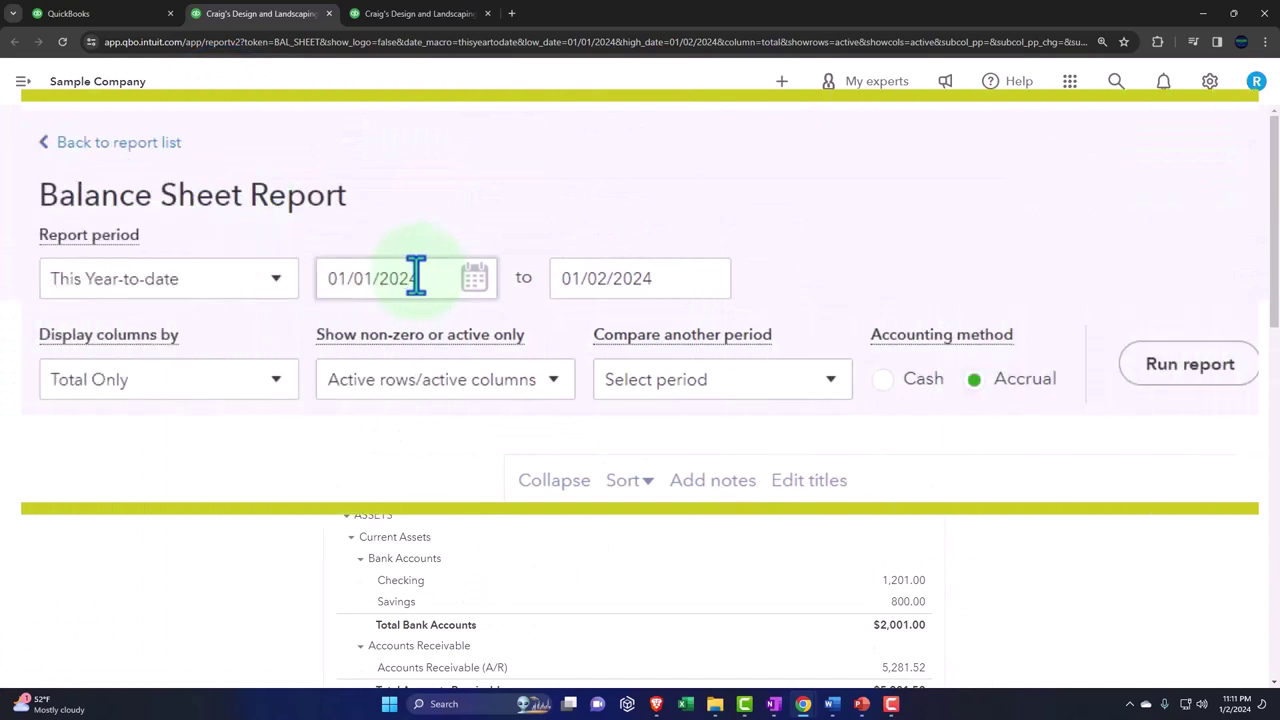
pyautogui.click(261, 210)
pyautogui.write('0')
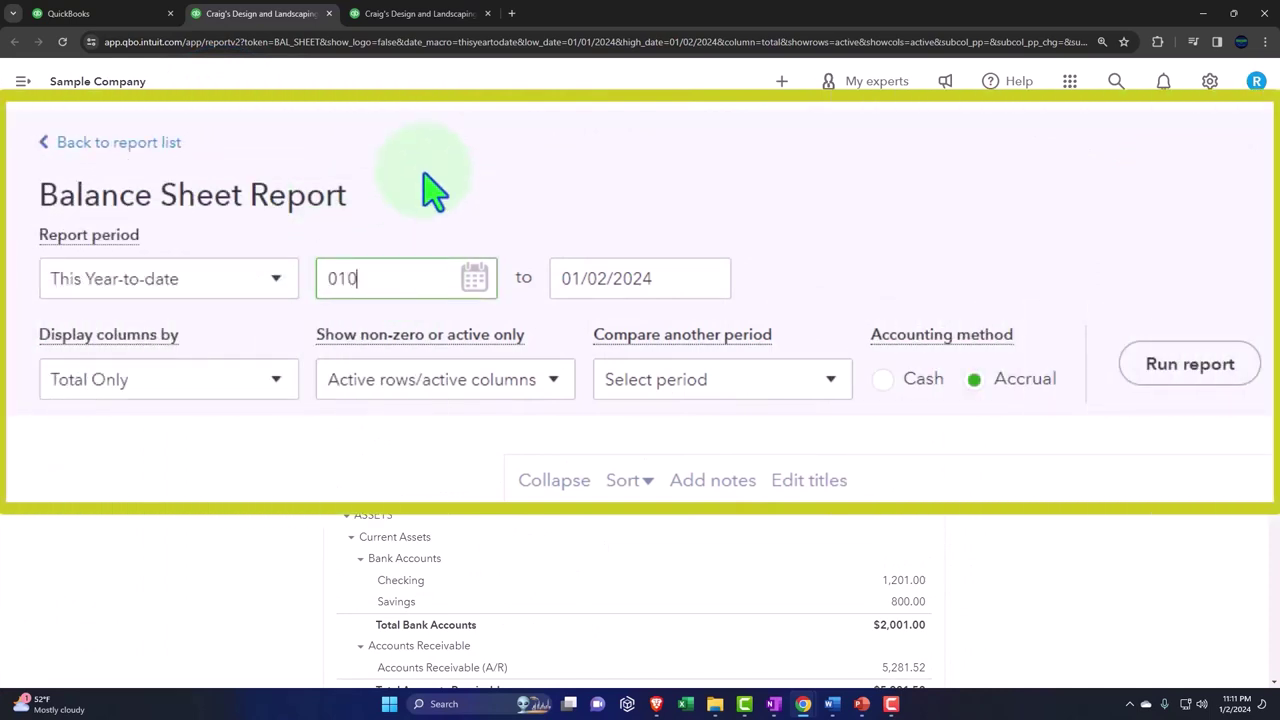
pyautogui.write('1/01/2023')
pyautogui.press('Tab')
pyautogui.write('12312023')
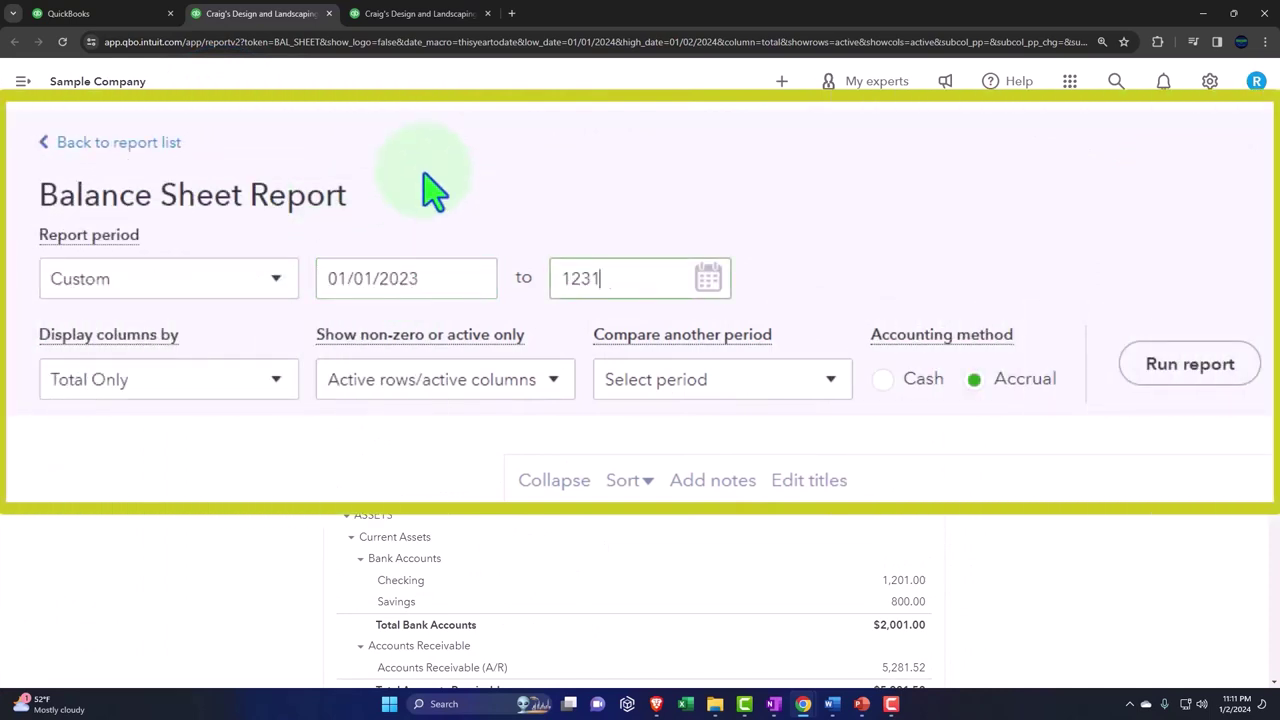
pyautogui.press('Tab')
pyautogui.click(1178, 368)
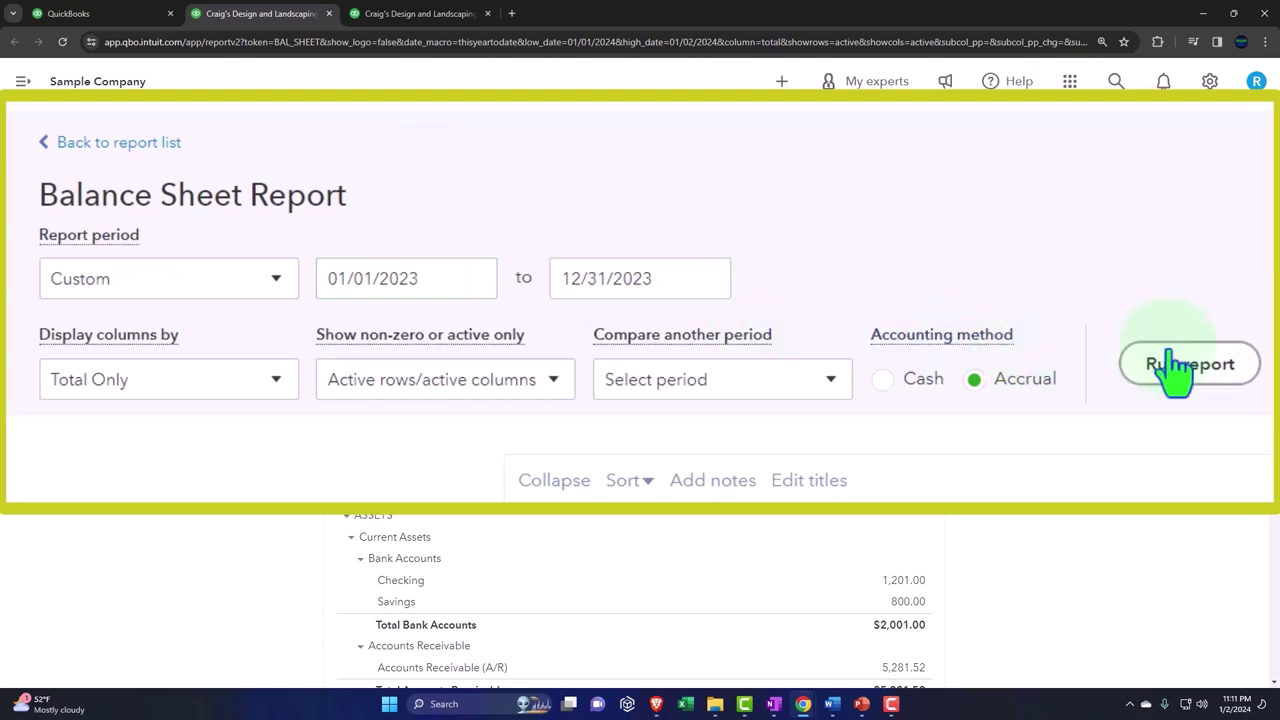
pyautogui.scroll(-5, 700, 260)
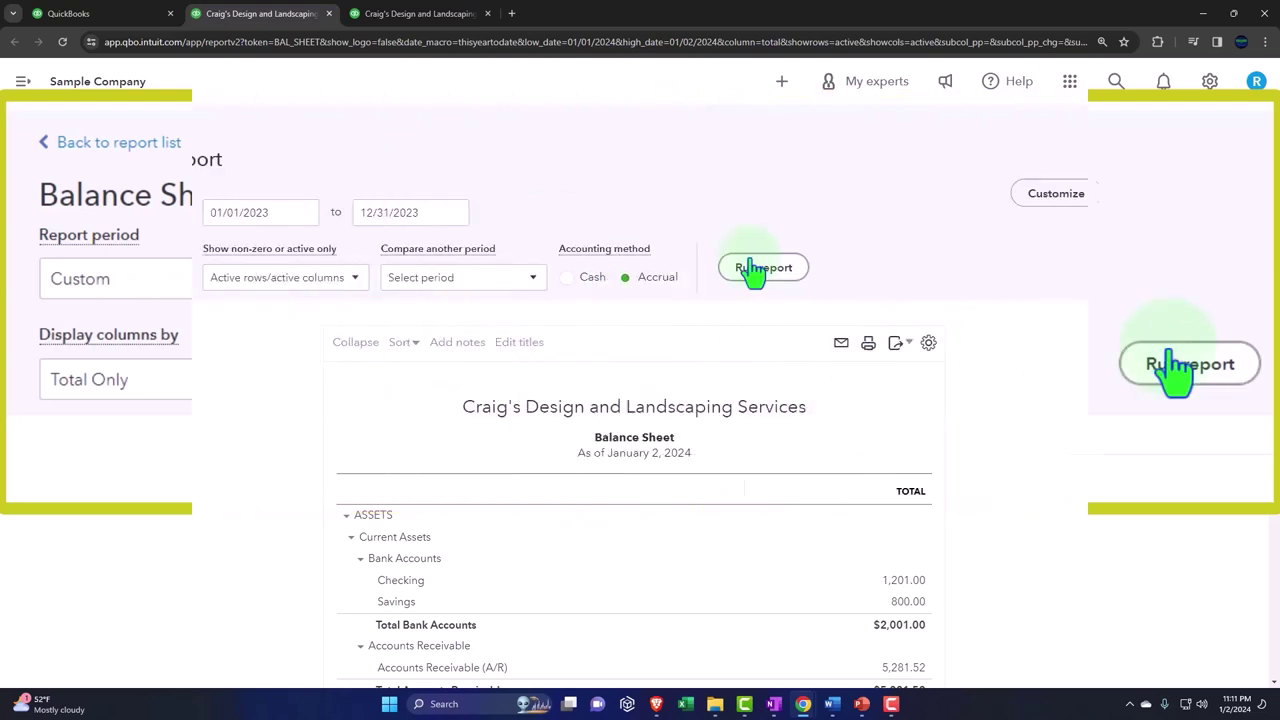
# Run the Profit and Loss report for 01/01/2023 to 12/31/2023 with the navigation menu collapsed
pyautogui.click(420, 13)
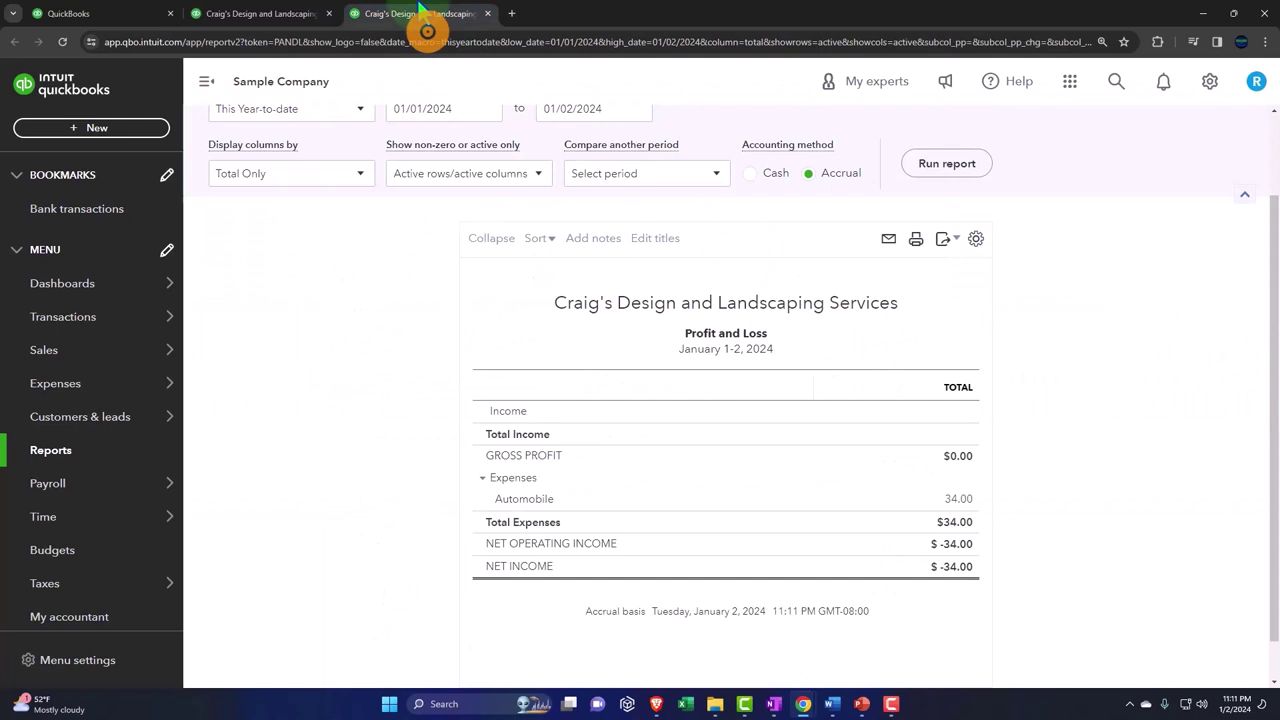
pyautogui.click(204, 85)
pyautogui.scroll(3, 189, 323)
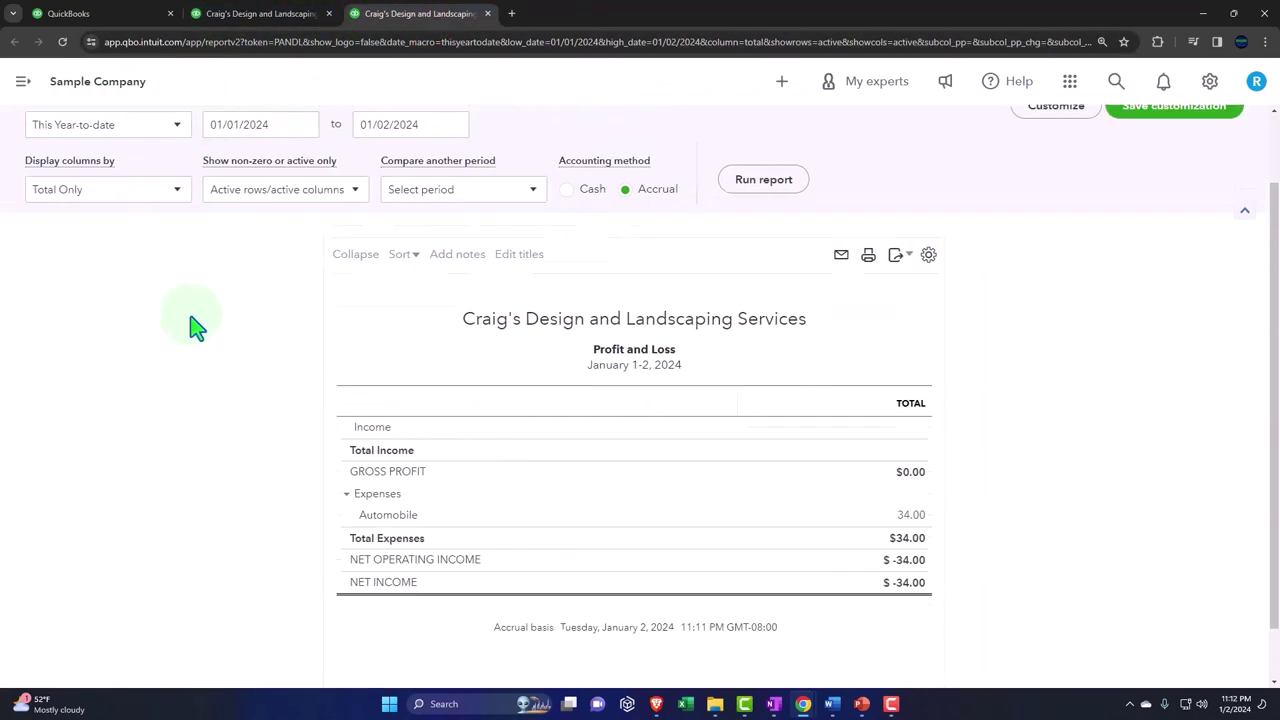
pyautogui.click(251, 208)
pyautogui.tripleClick(383, 275)
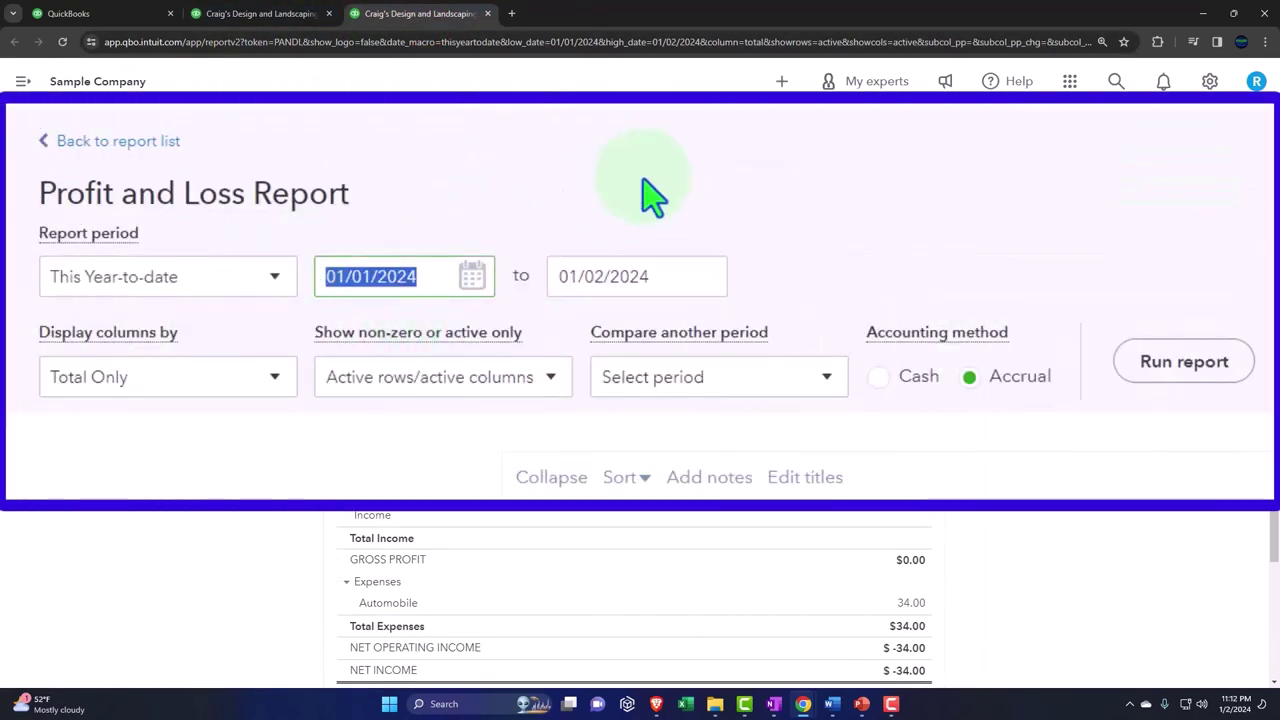
pyautogui.write('01012023')
pyautogui.press('Tab')
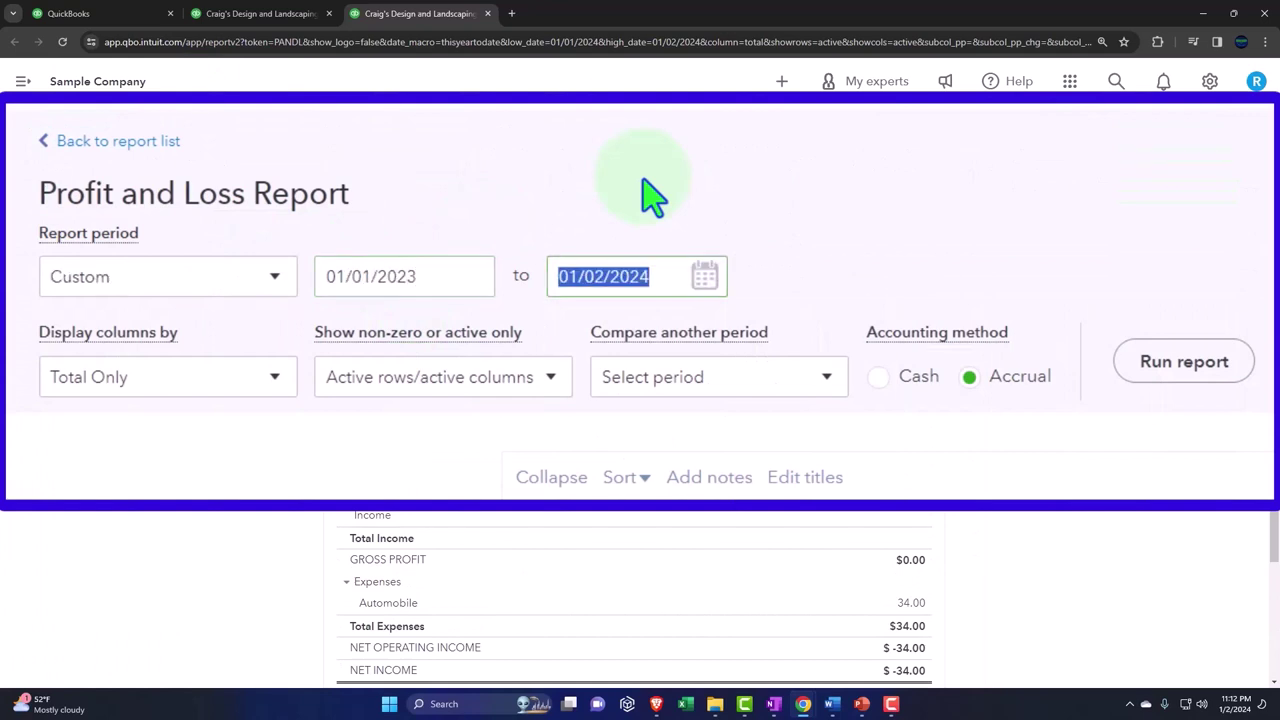
pyautogui.write('12312023')
pyautogui.press('Tab')
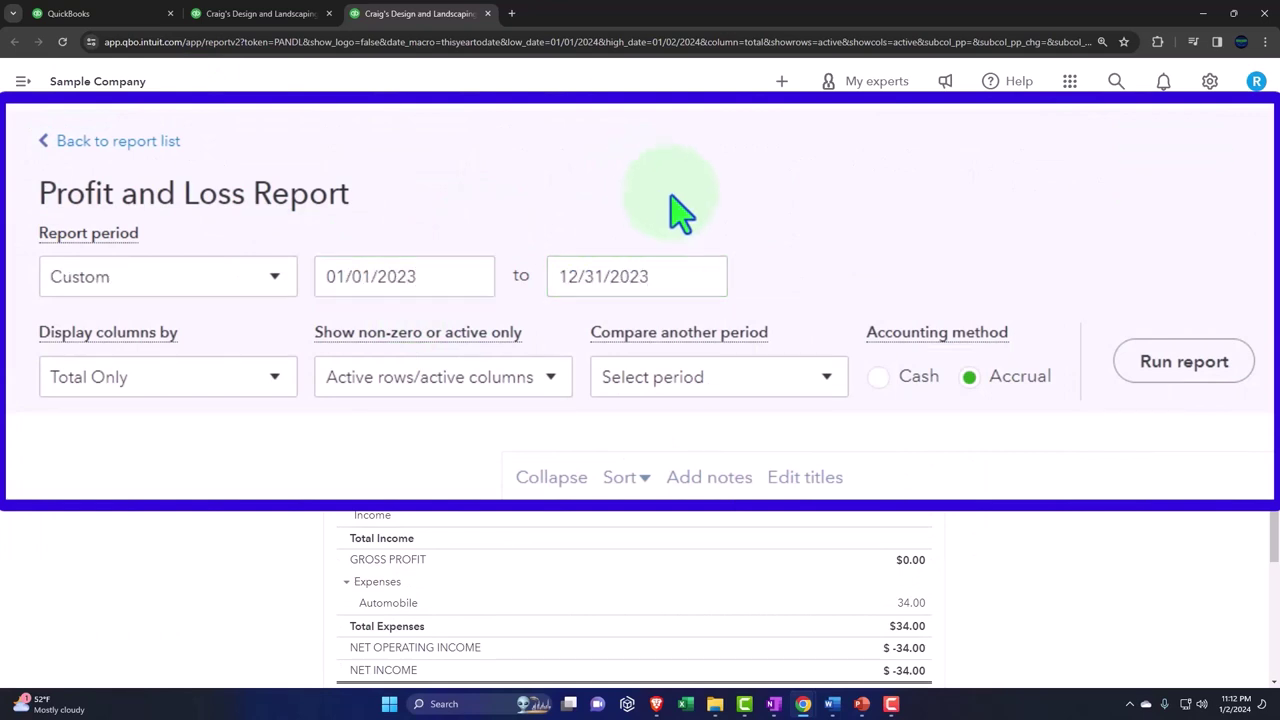
pyautogui.click(1184, 365)
pyautogui.scroll(-2, 765, 278)
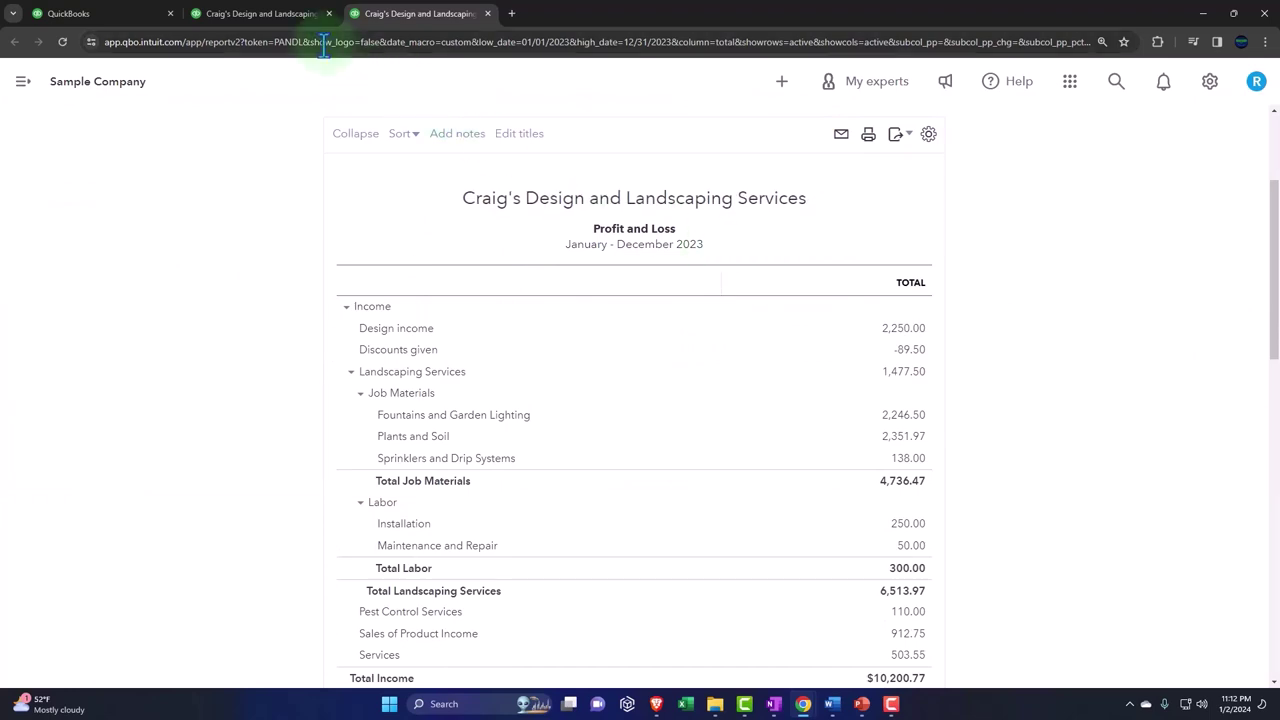
# Return to the Balance Sheet report and enlarge the browser page by two zoom levels
pyautogui.click(290, 14)
pyautogui.hotkey('ctrl', '+')
pyautogui.hotkey('ctrl', '+')
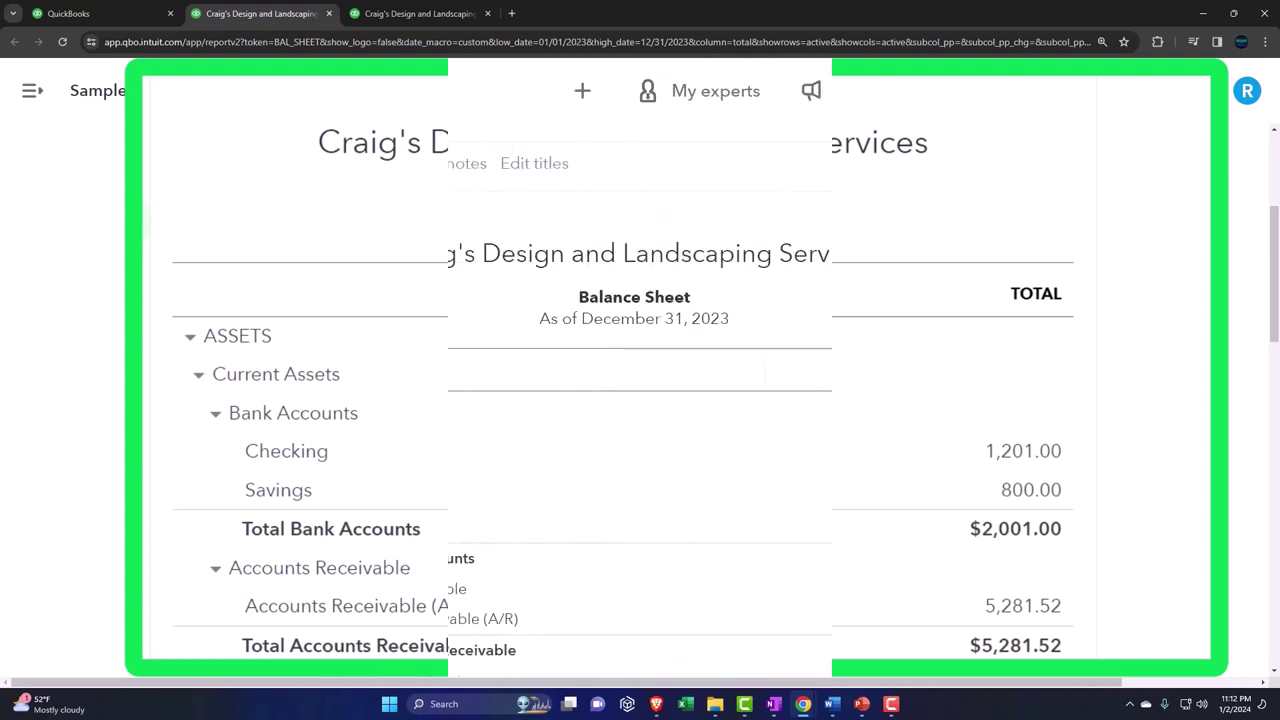
pyautogui.scroll(3, 230, 315)
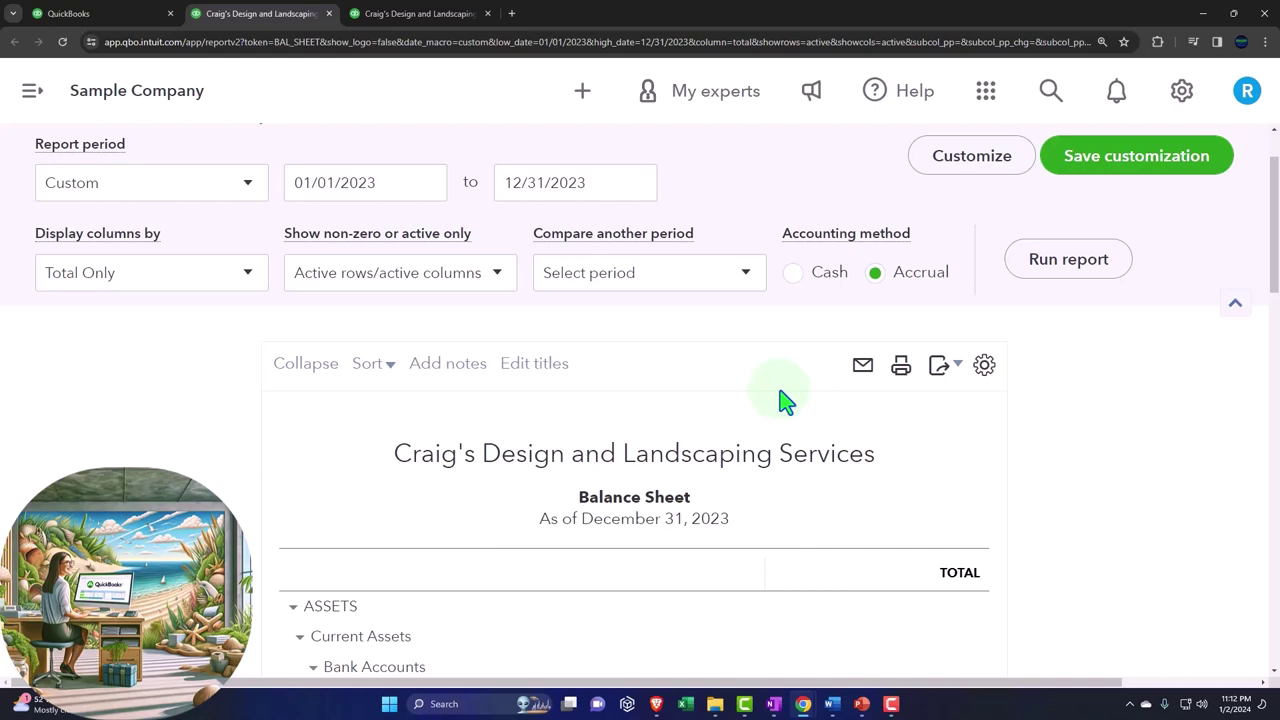
# Review the Balance Sheet's customization sections and the General report period choices, then close the customization without changes
pyautogui.click(951, 178)
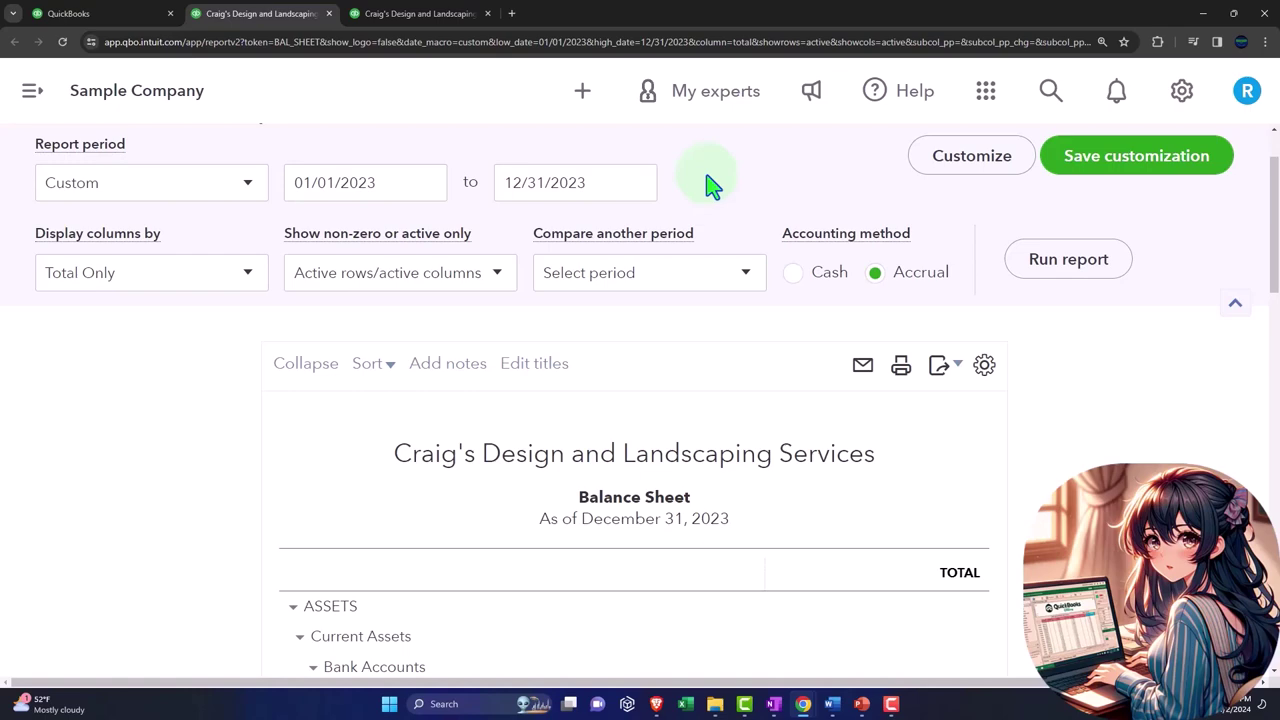
pyautogui.click(952, 178)
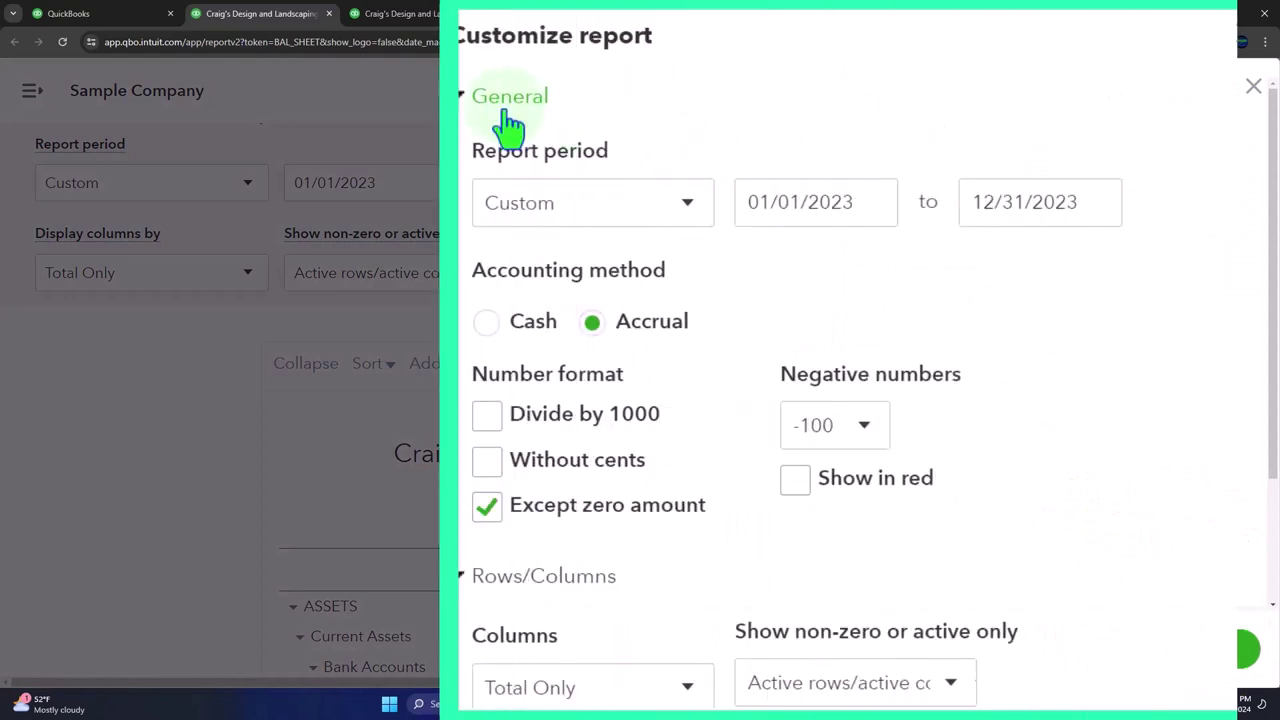
pyautogui.click(466, 100)
pyautogui.click(465, 150)
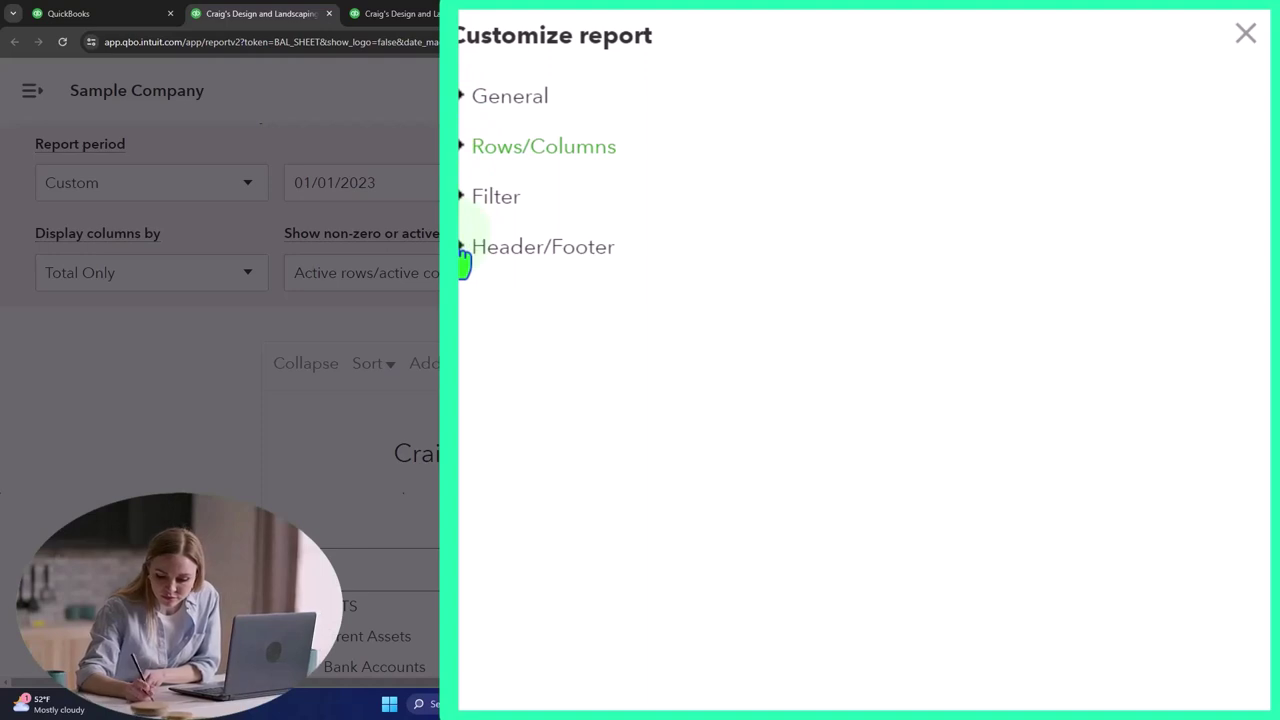
pyautogui.click(466, 112)
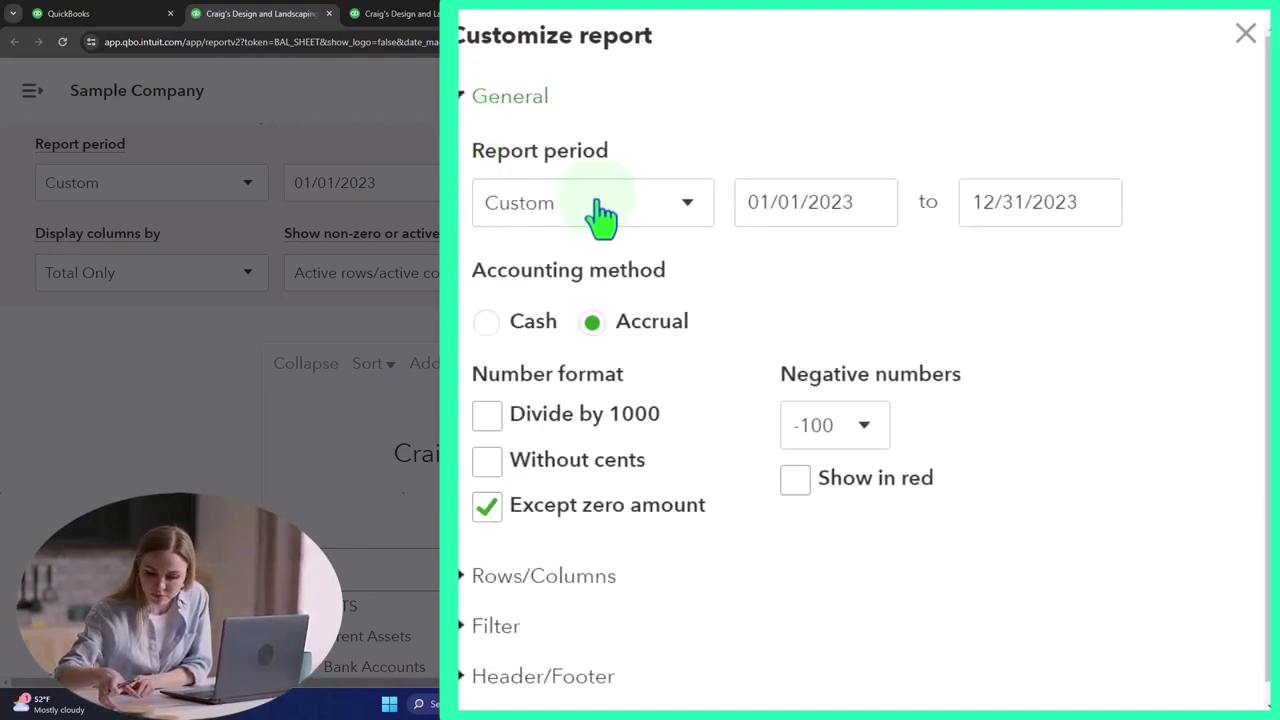
pyautogui.click(675, 218)
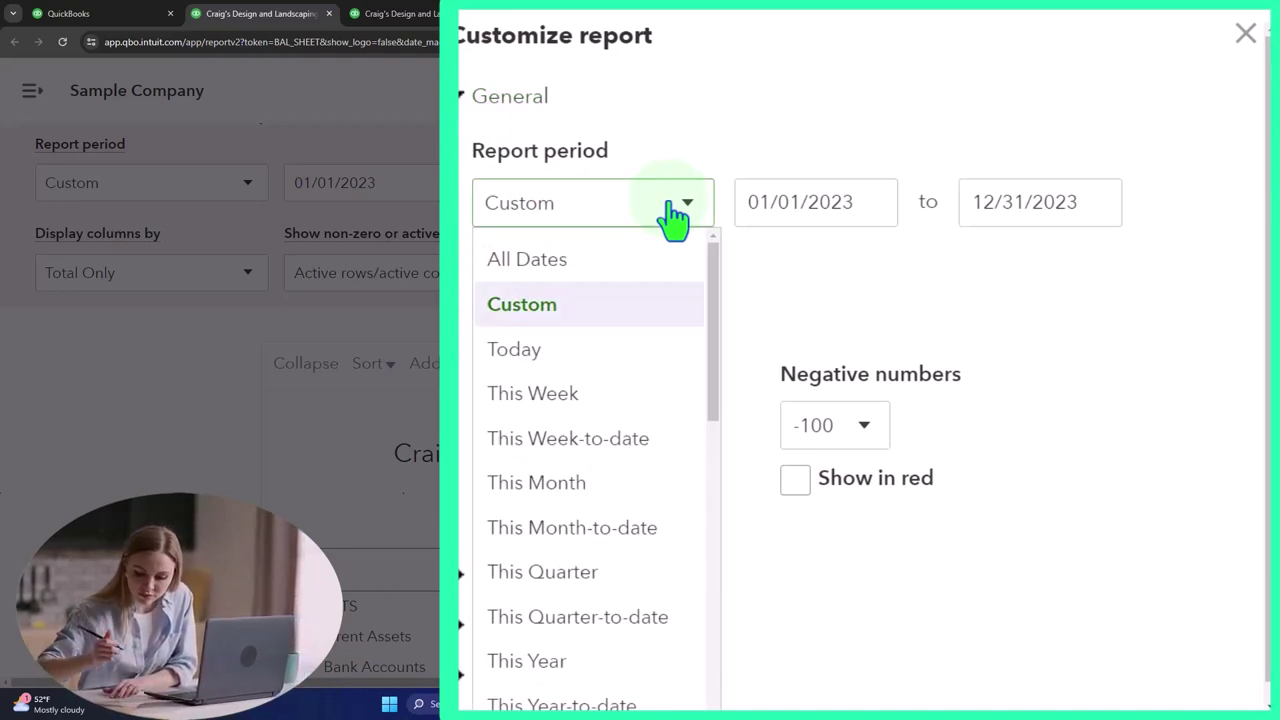
pyautogui.click(675, 218)
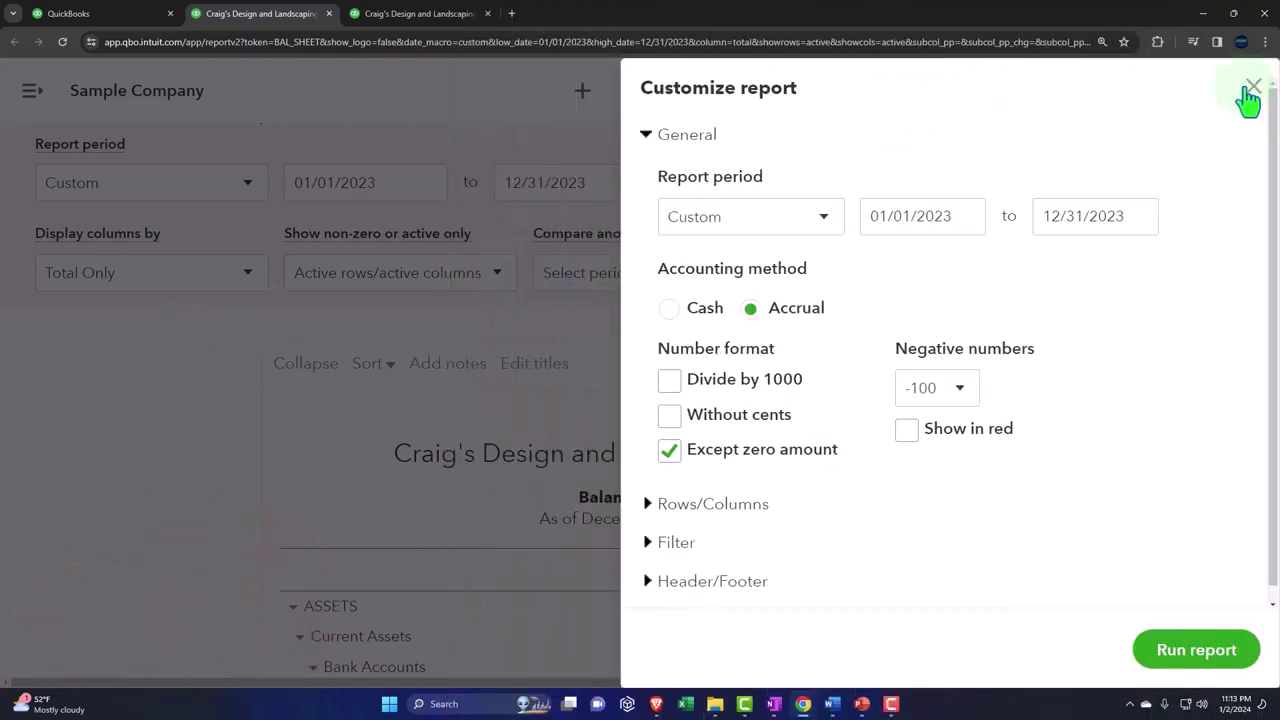
pyautogui.click(1247, 92)
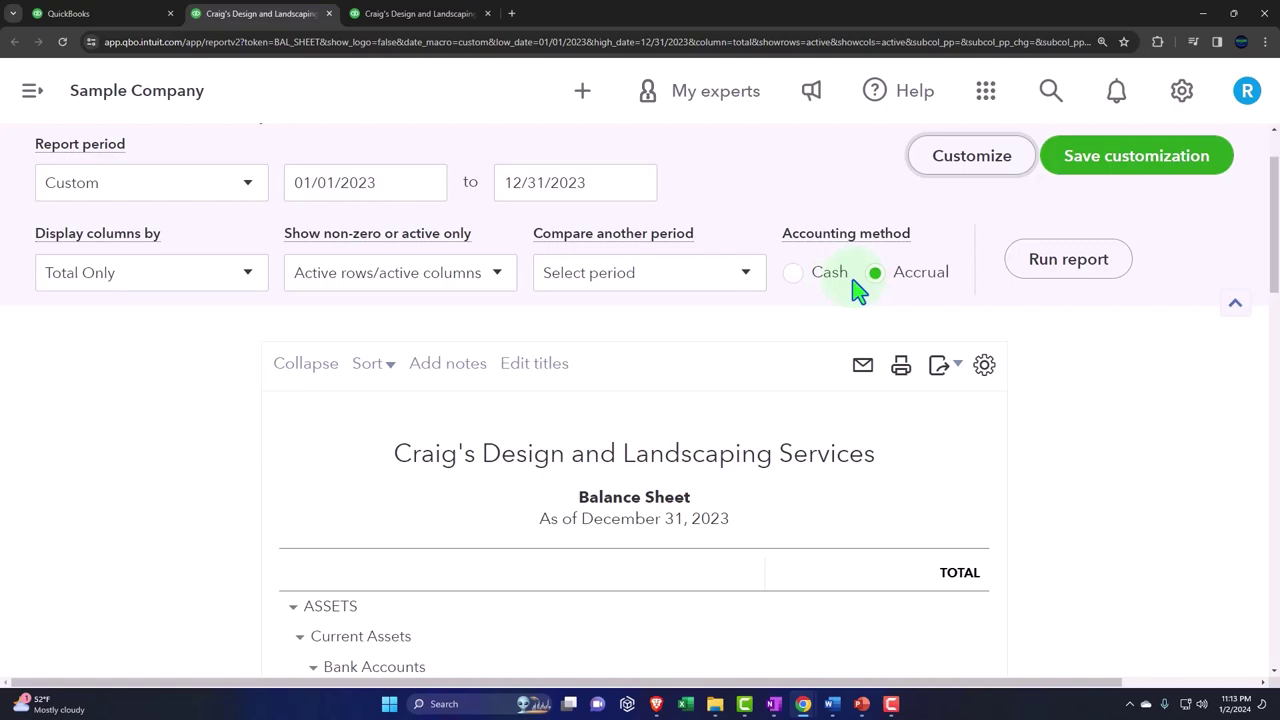
# Customize the Balance Sheet's number format to Divide by 1000 and rerun the report
pyautogui.click(948, 172)
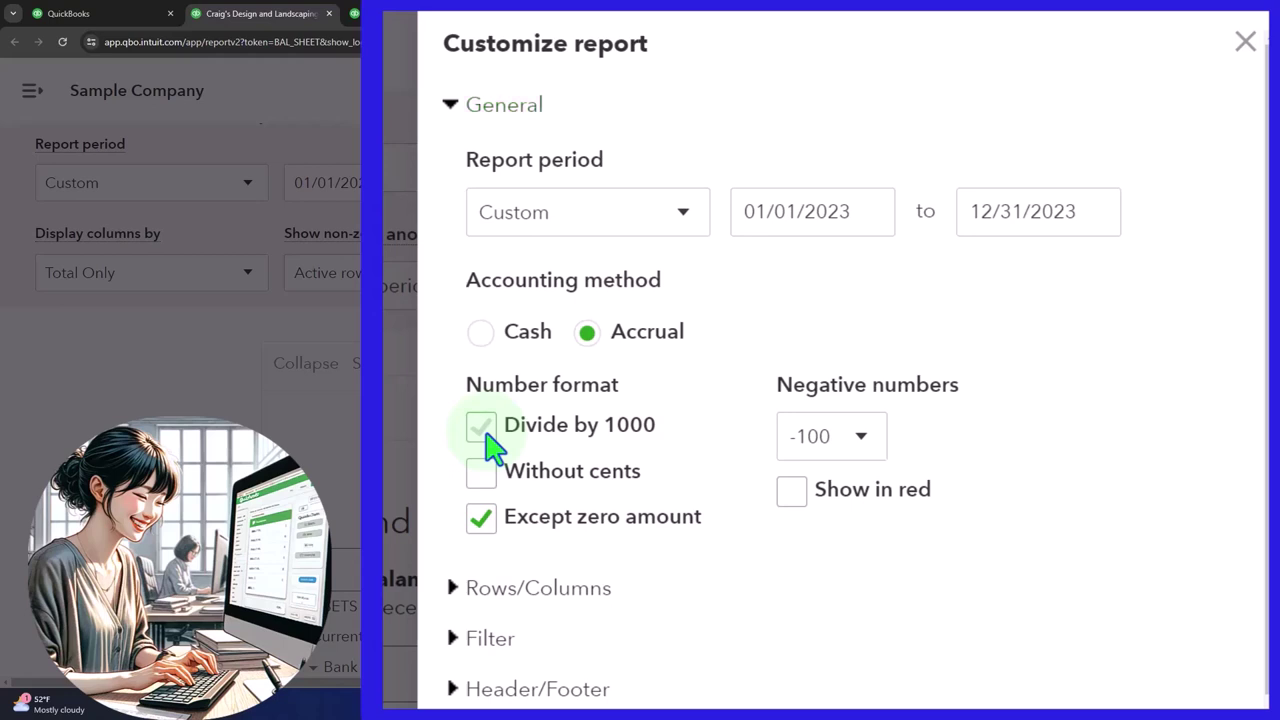
pyautogui.click(1180, 654)
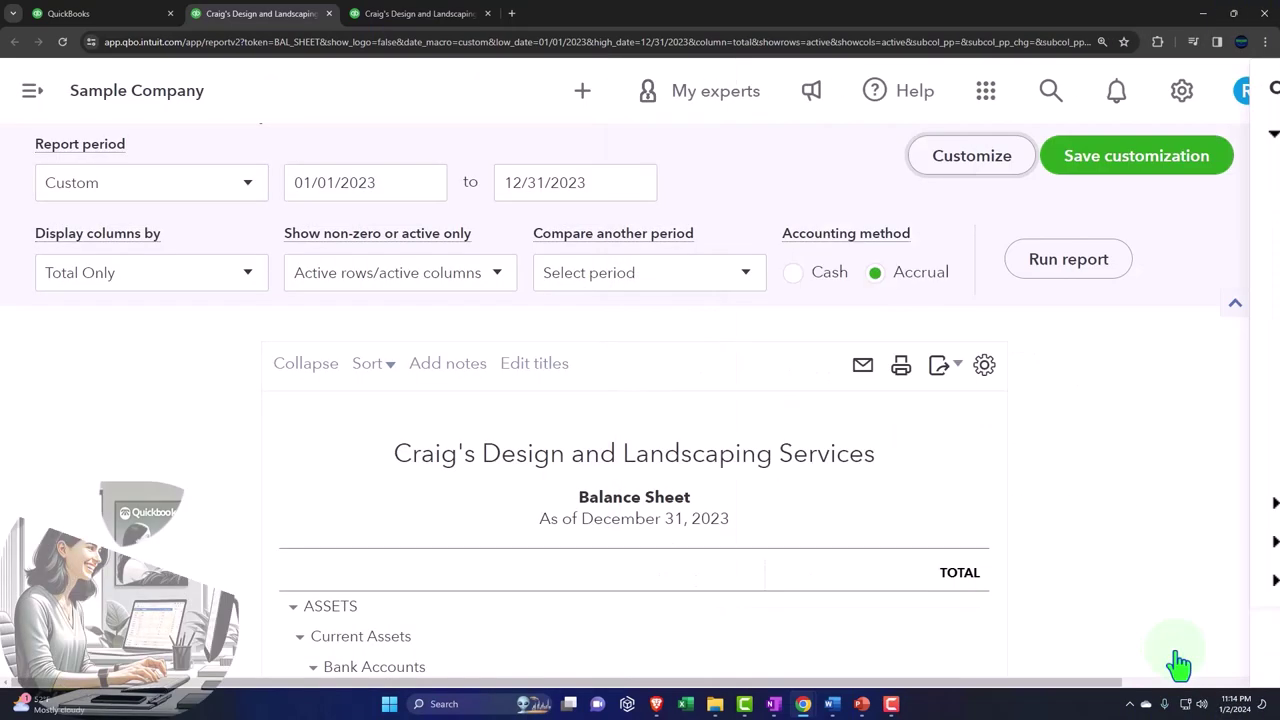
pyautogui.scroll(-4, 1017, 534)
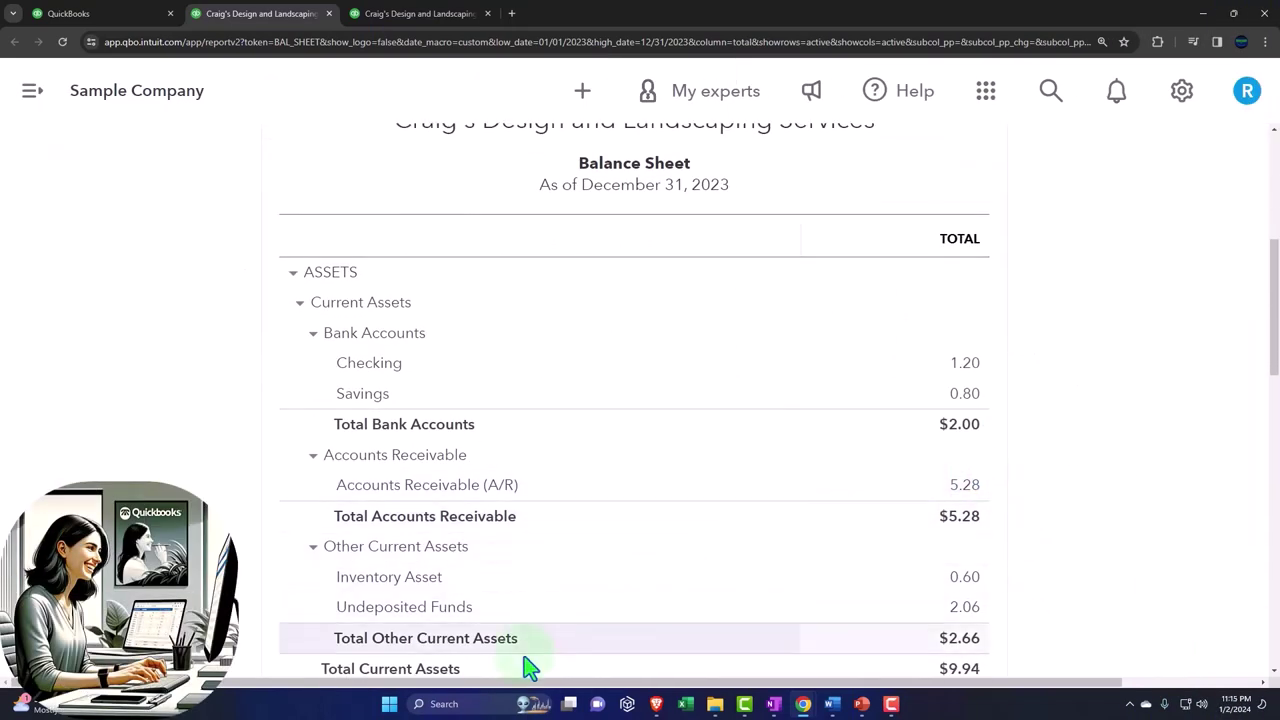
# Open the Windows Calculator and keep it on top of the Balance Sheet report
pyautogui.click(445, 704)
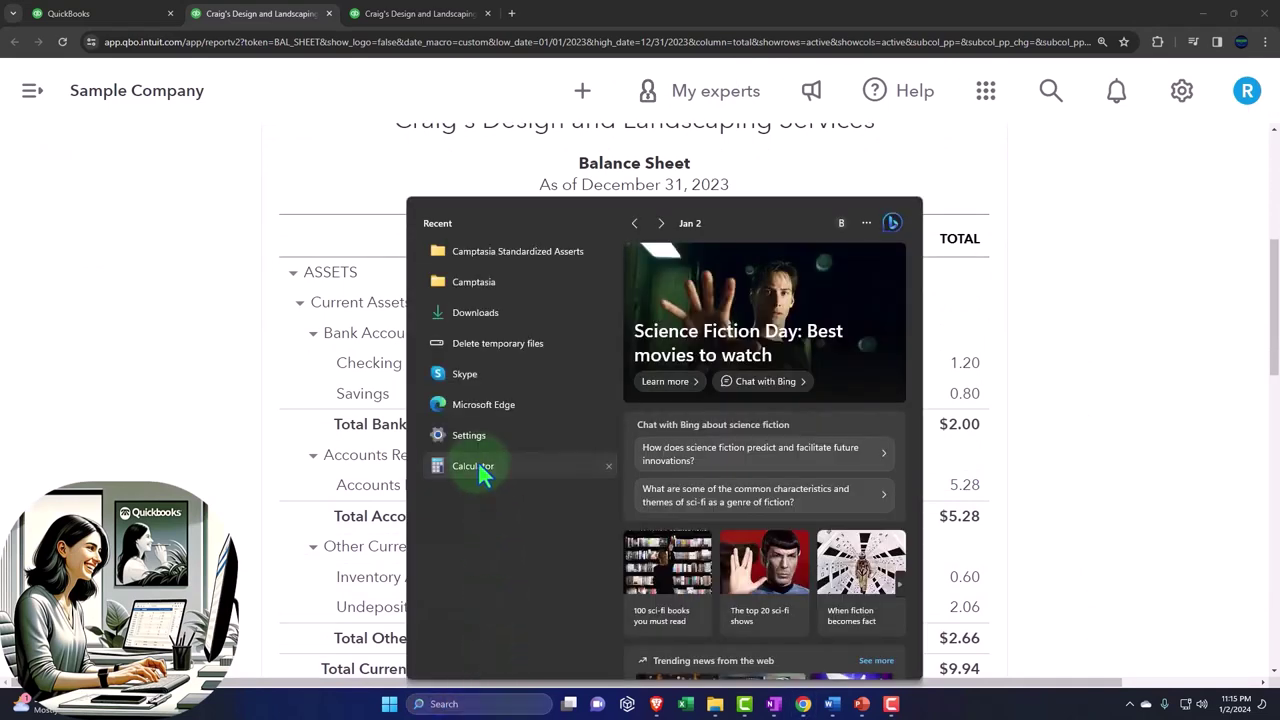
pyautogui.click(483, 481)
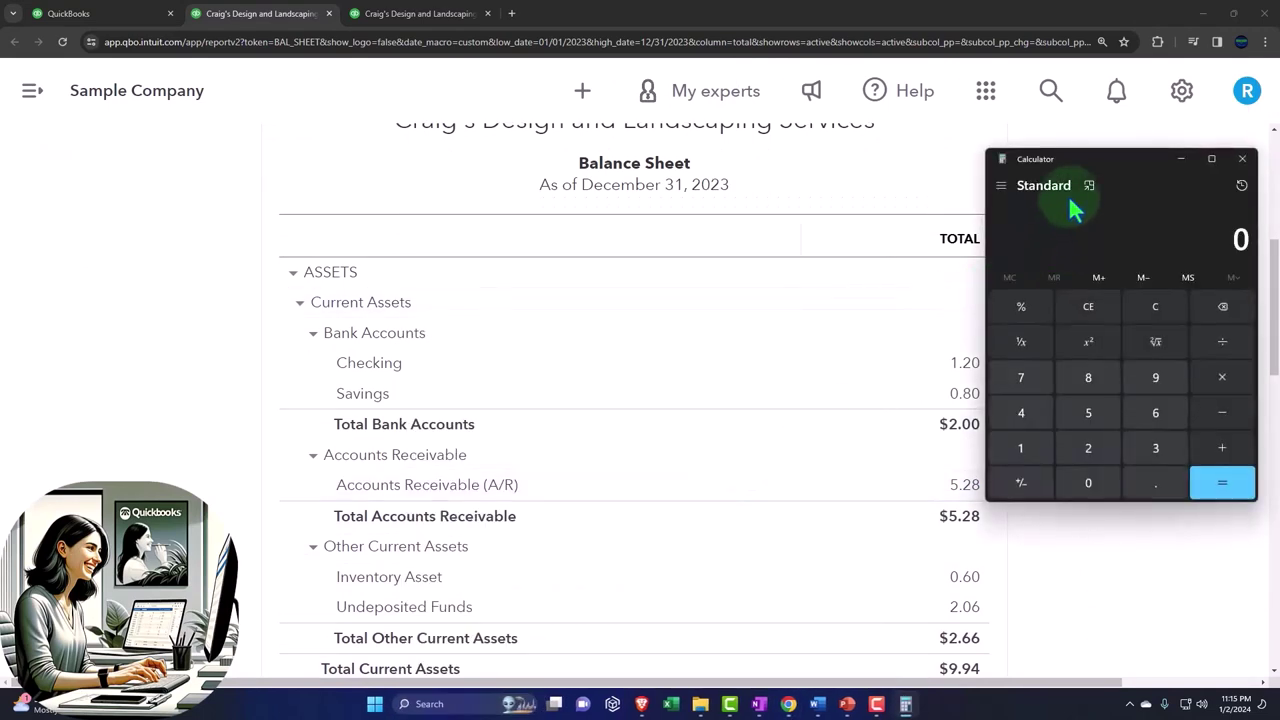
pyautogui.click(1091, 187)
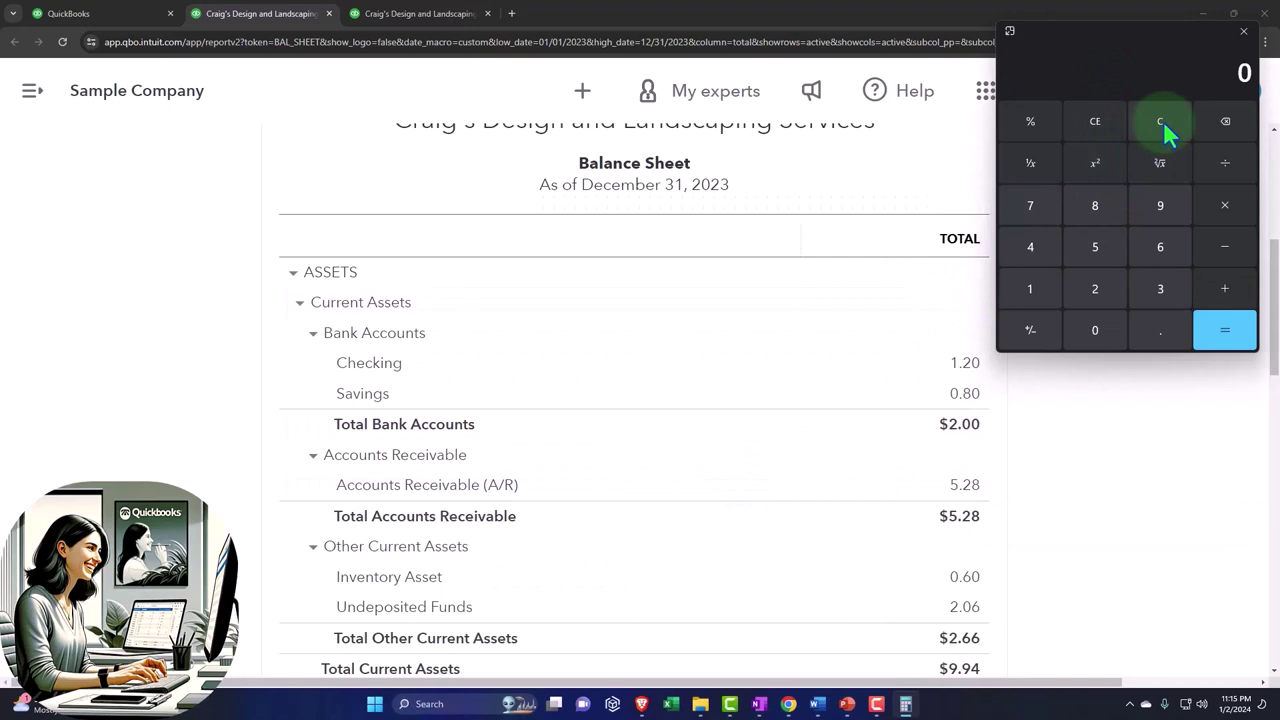
# Enter 1.2 in the Calculator, replace it with 1200, and move the Calculator clear of the report's customization controls
pyautogui.write('1.2')
pyautogui.click(1163, 121)
pyautogui.write('1200')
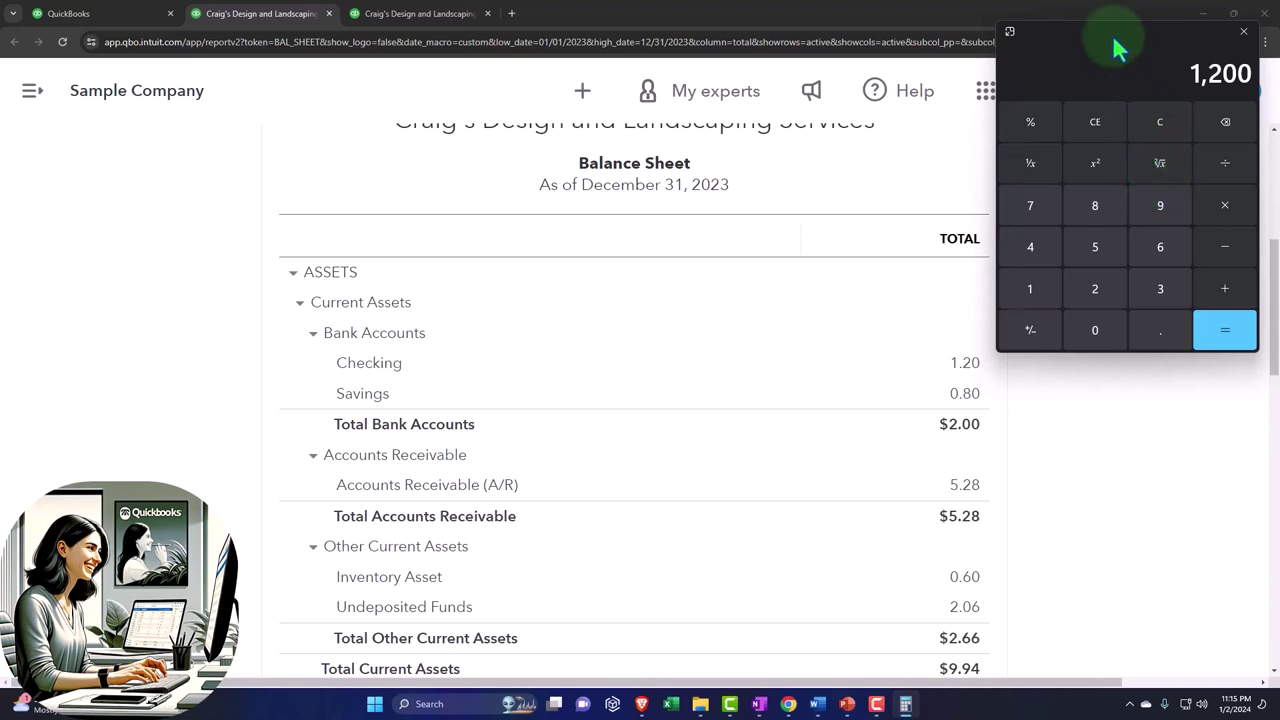
pyautogui.moveTo(1117, 49); pyautogui.dragTo(1147, 222)
pyautogui.scroll(2, 805, 330)
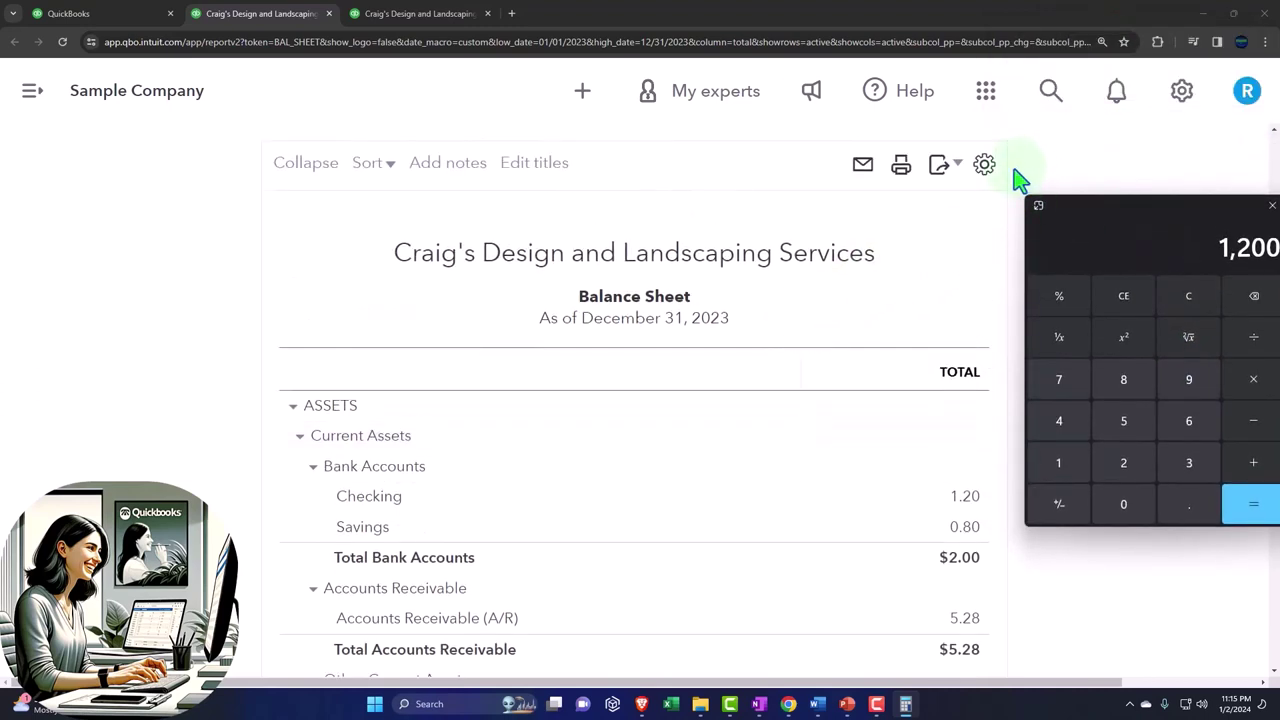
pyautogui.scroll(3, 958, 305)
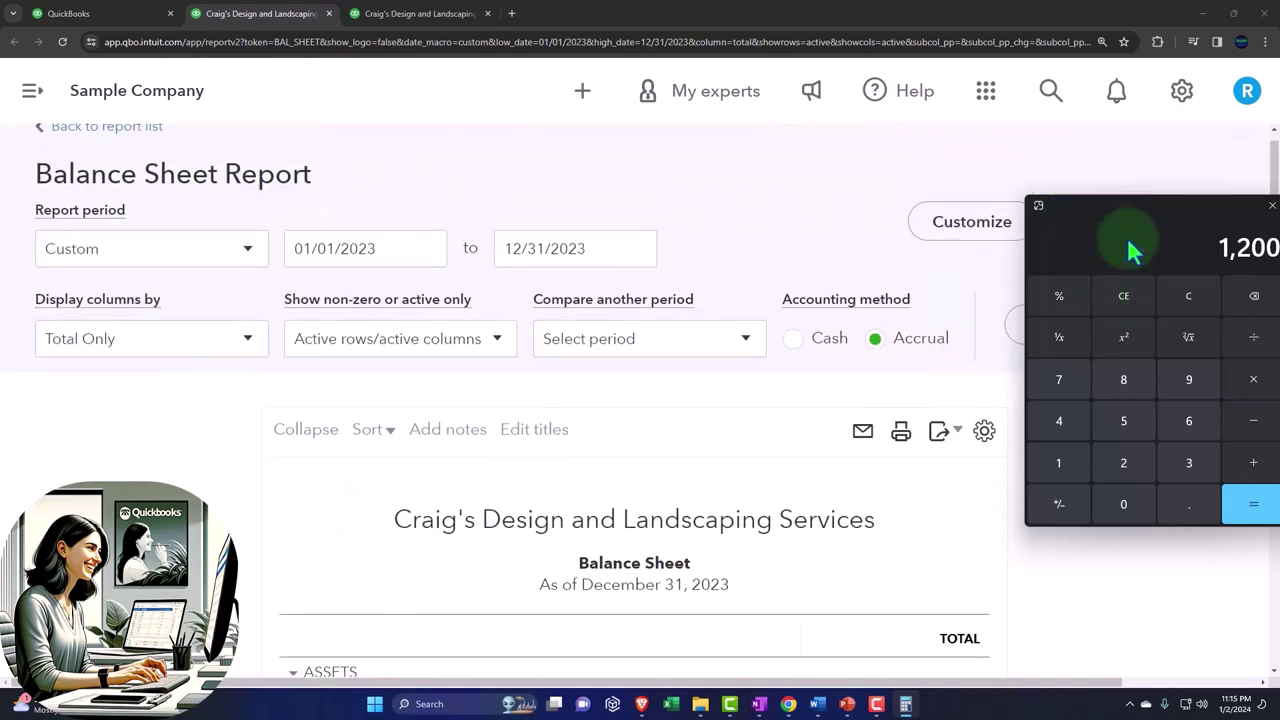
pyautogui.moveTo(1126, 240); pyautogui.dragTo(1156, 378)
# Turn off Divide by 1000 in the Balance Sheet's number format and rerun the report
pyautogui.click(1097, 245)
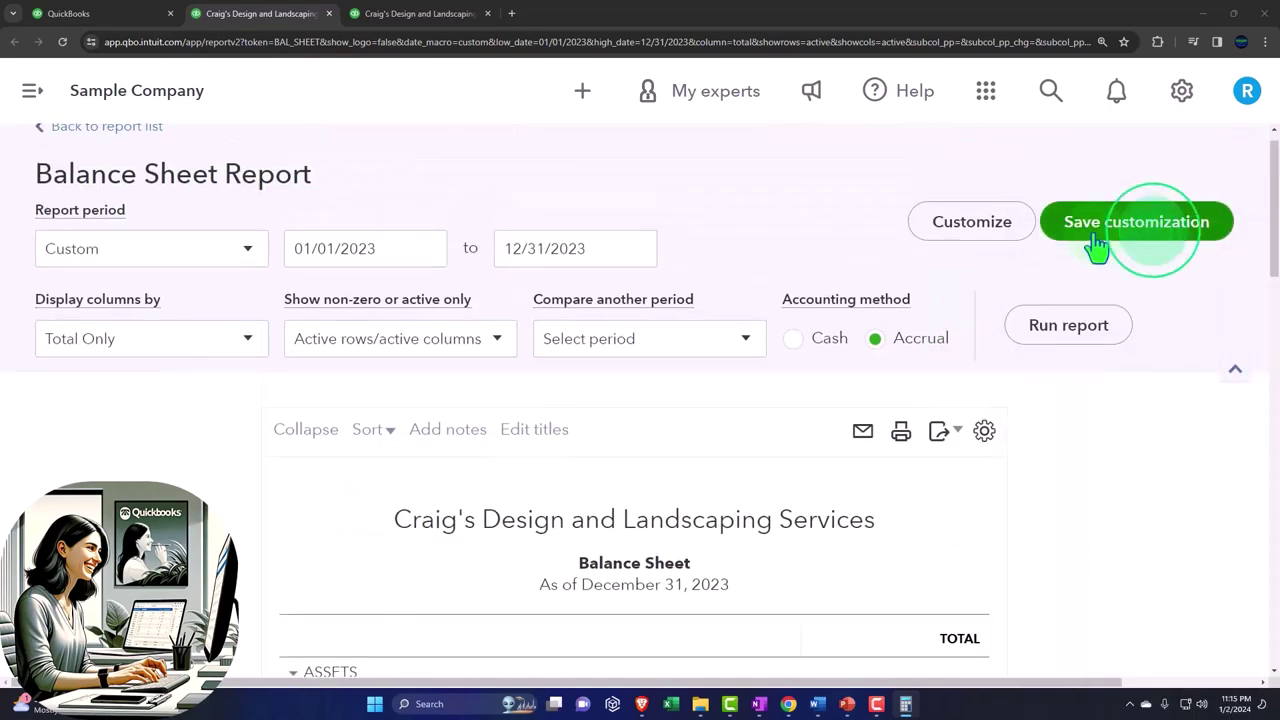
pyautogui.click(1012, 229)
pyautogui.click(668, 381)
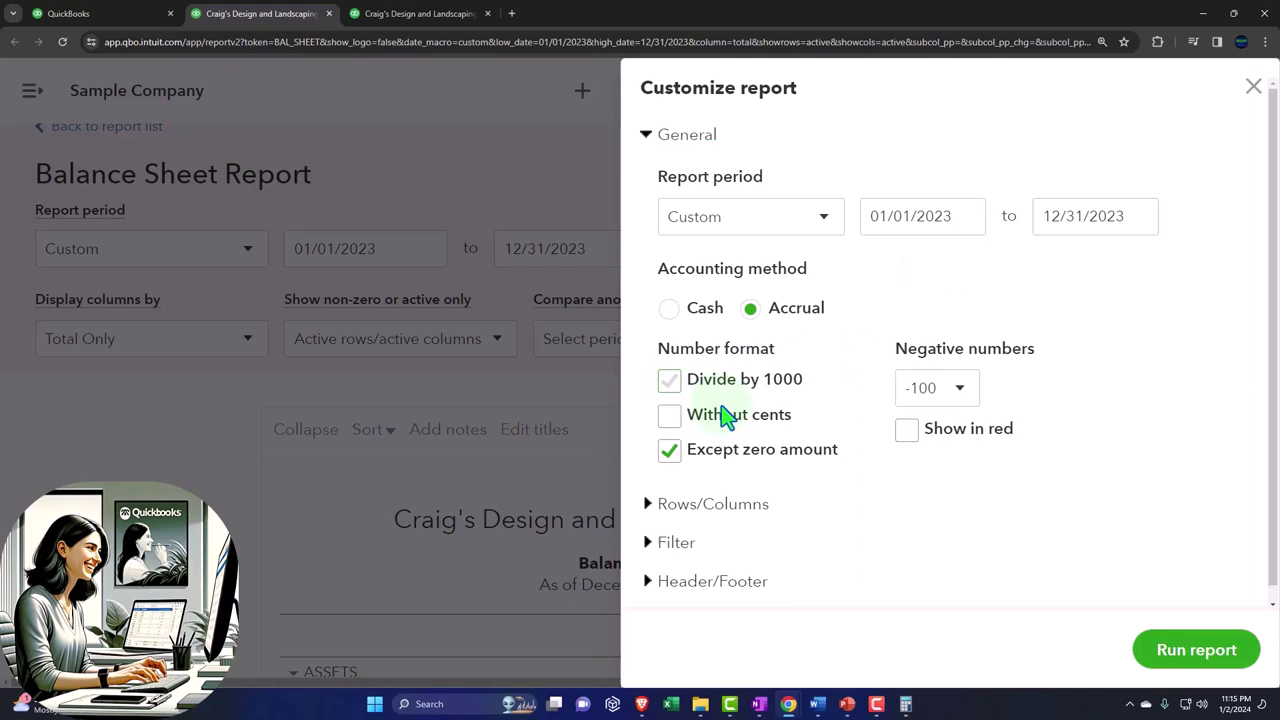
pyautogui.click(1180, 648)
pyautogui.scroll(-3, 1137, 541)
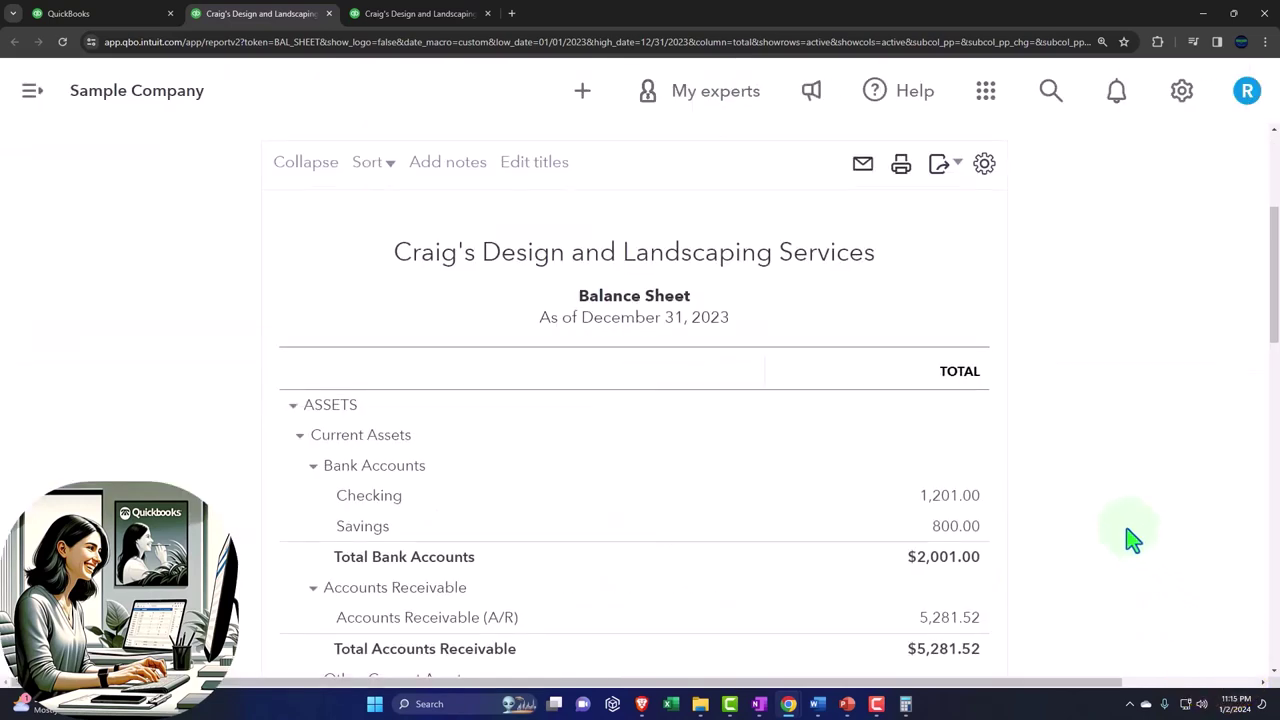
# Bring the Calculator back to the front of the Balance Sheet report and close it
pyautogui.scroll(-1, 1128, 537)
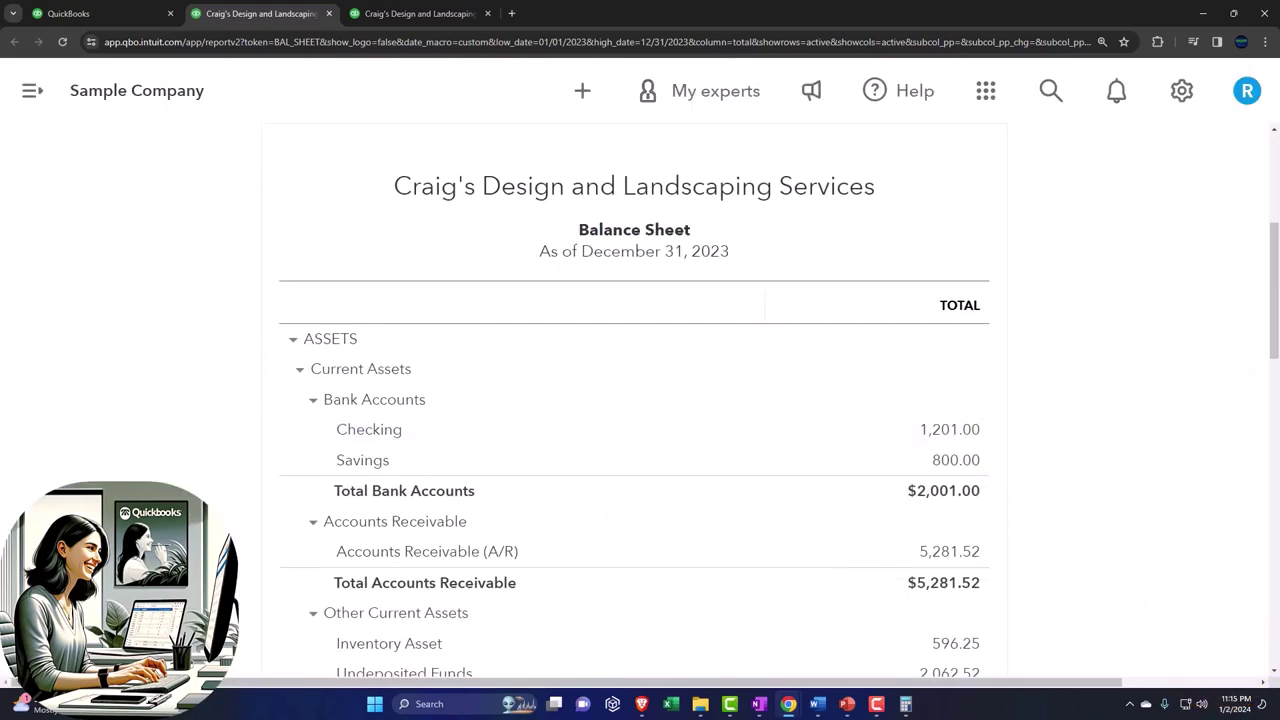
pyautogui.hotkey('alt', 'Tab')
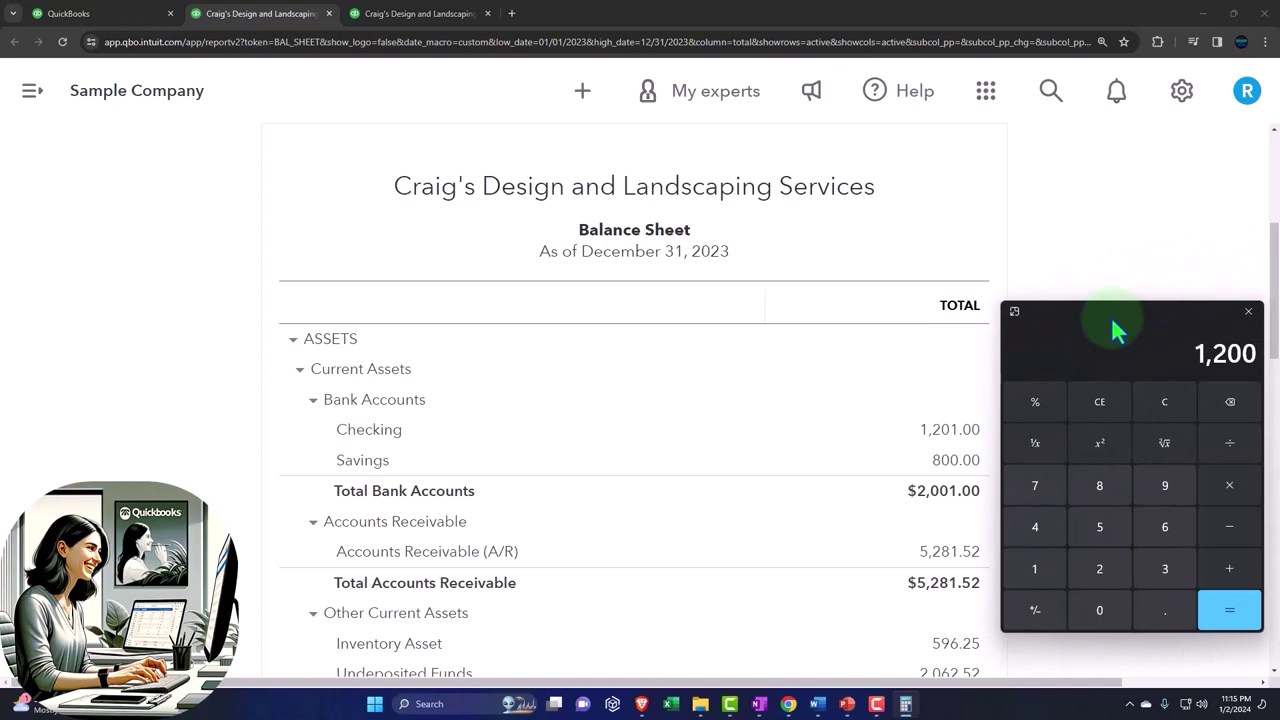
pyautogui.hotkey('alt', 'F4')
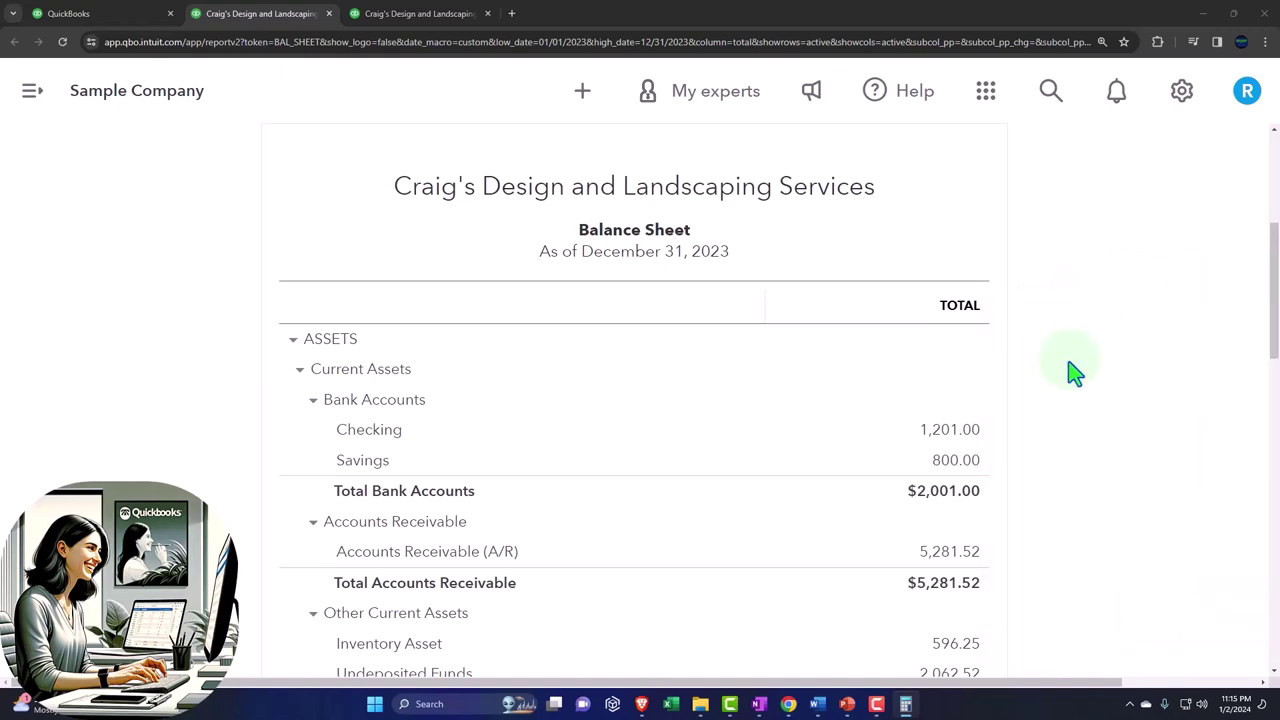
# Customize the Balance Sheet's number format to both Divide by 1000 and Without cents, then rerun the report
pyautogui.scroll(4, 1069, 366)
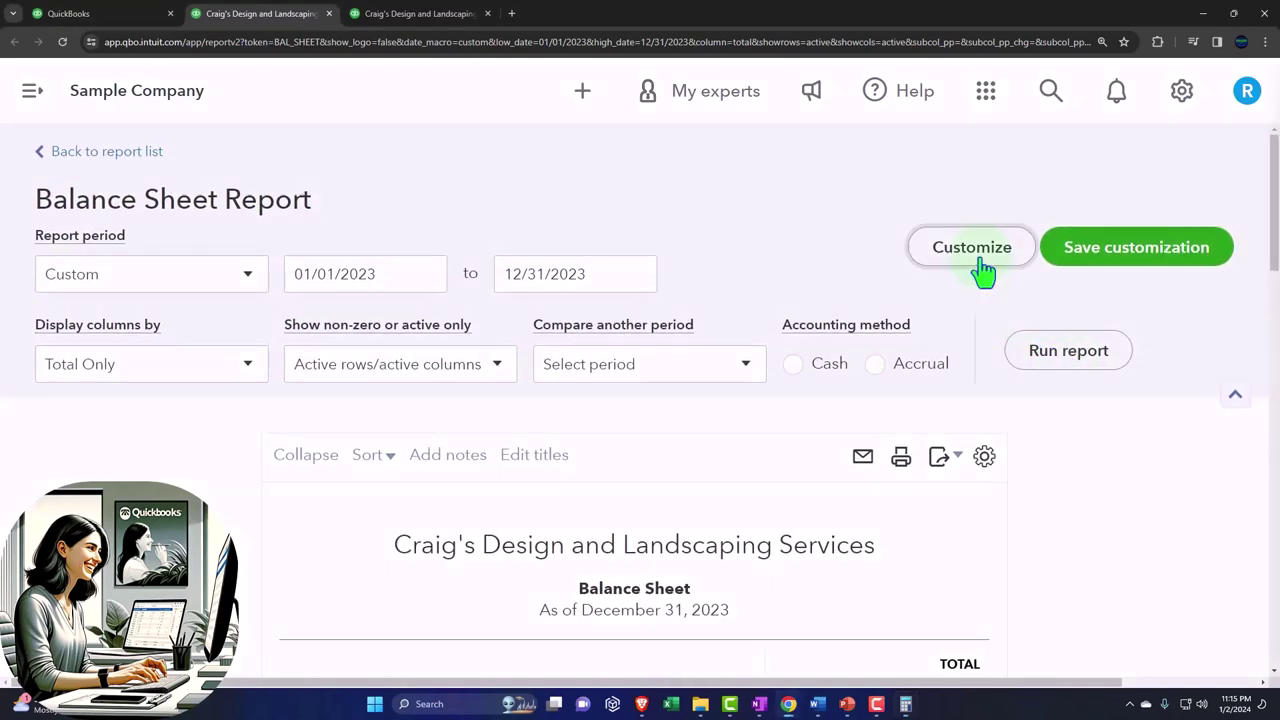
pyautogui.click(978, 257)
pyautogui.click(672, 384)
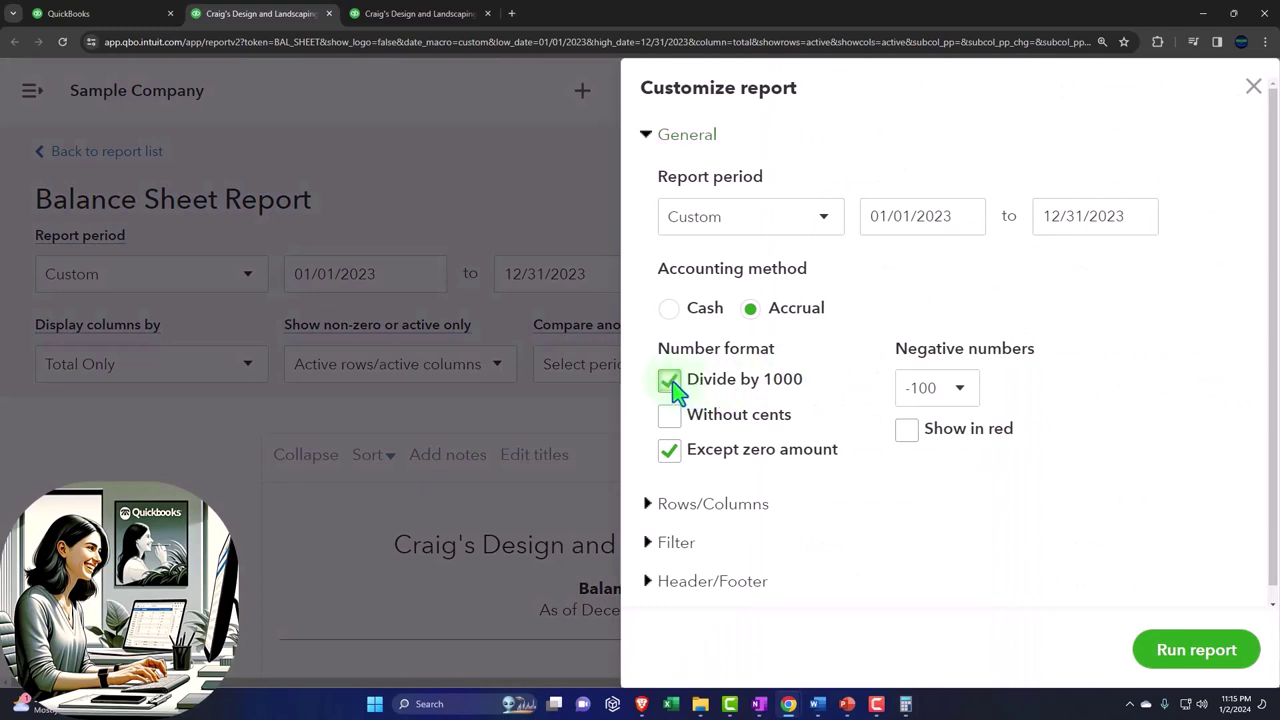
pyautogui.click(673, 418)
pyautogui.click(669, 416)
pyautogui.click(1188, 652)
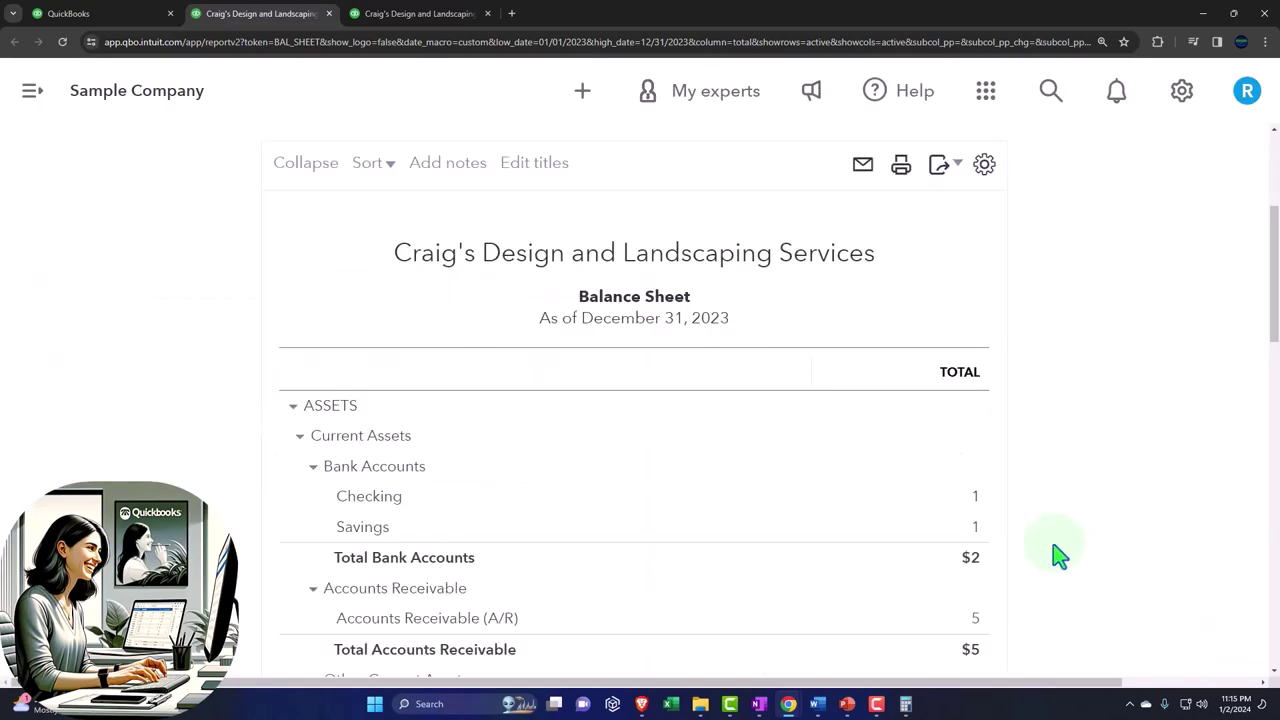
pyautogui.scroll(-1, 986, 528)
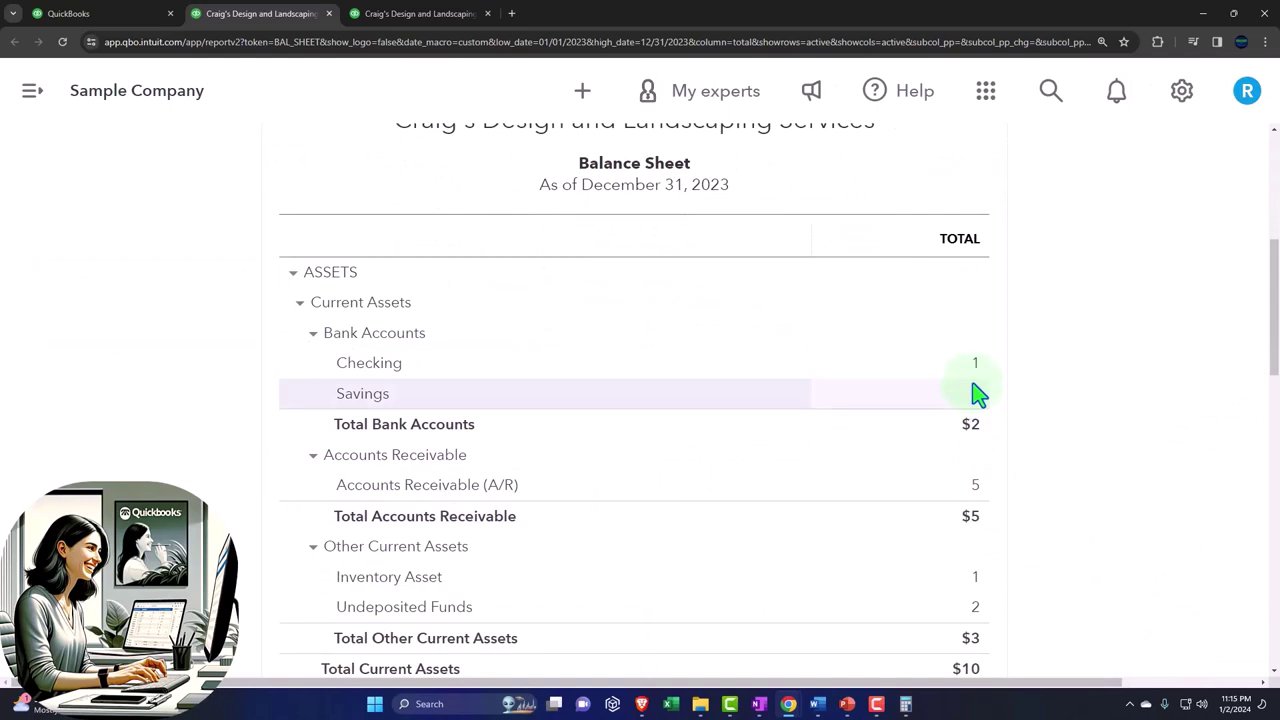
# Turn off both Without cents and Divide by 1000 in the Balance Sheet's number format and rerun the report
pyautogui.scroll(3, 975, 393)
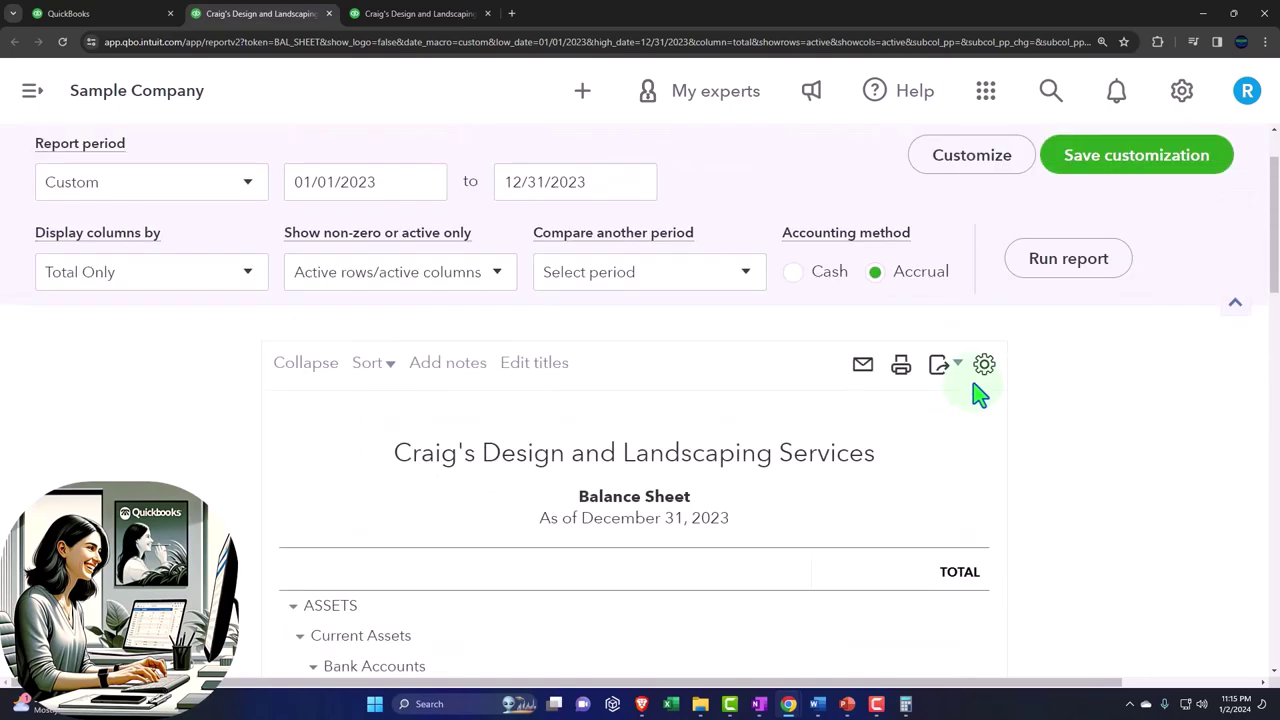
pyautogui.click(969, 178)
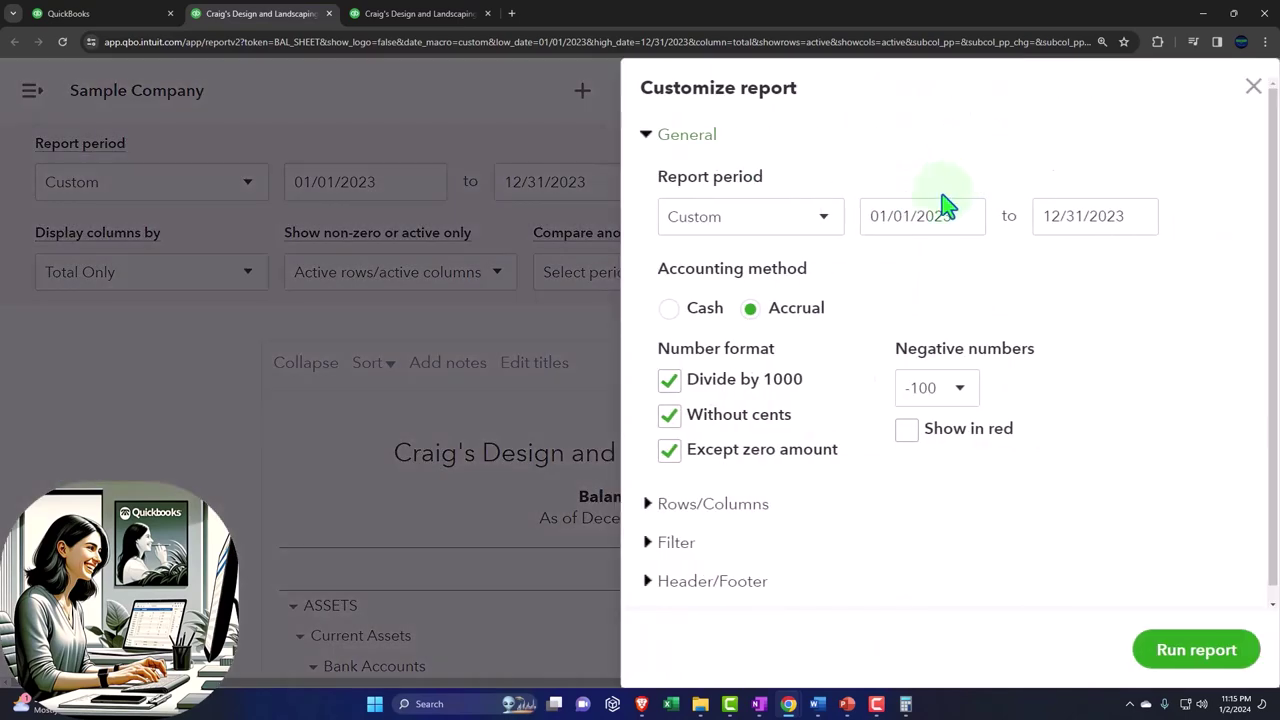
pyautogui.click(674, 414)
pyautogui.click(669, 380)
pyautogui.click(1177, 655)
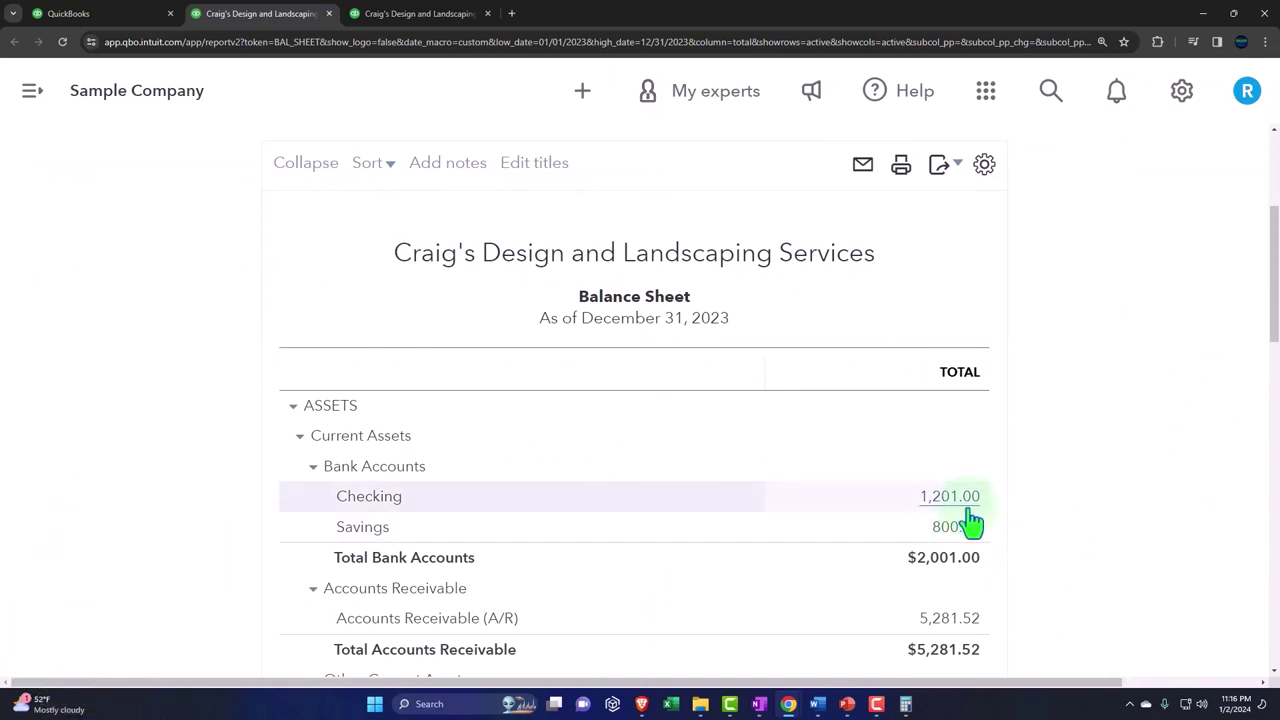
# Set the Balance Sheet's number format to Without cents only and rerun the report to check the rounded amounts
pyautogui.scroll(5, 970, 518)
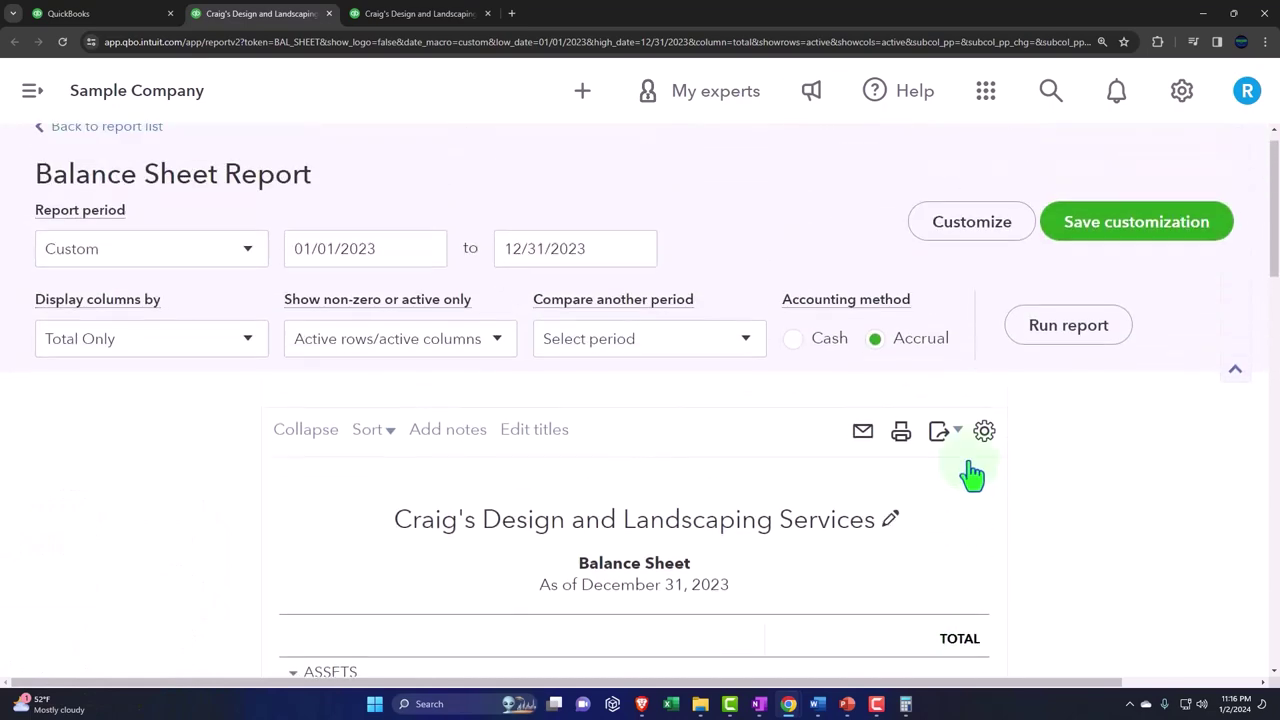
pyautogui.click(960, 238)
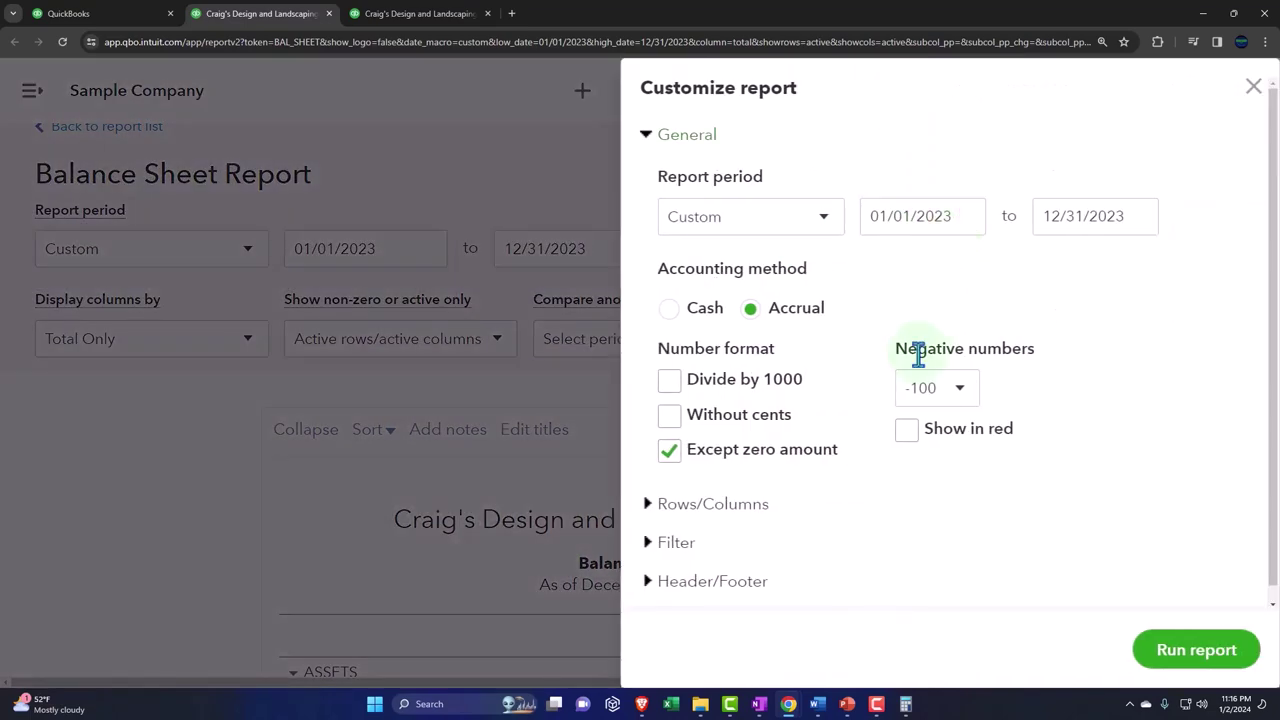
pyautogui.click(680, 424)
pyautogui.click(1175, 650)
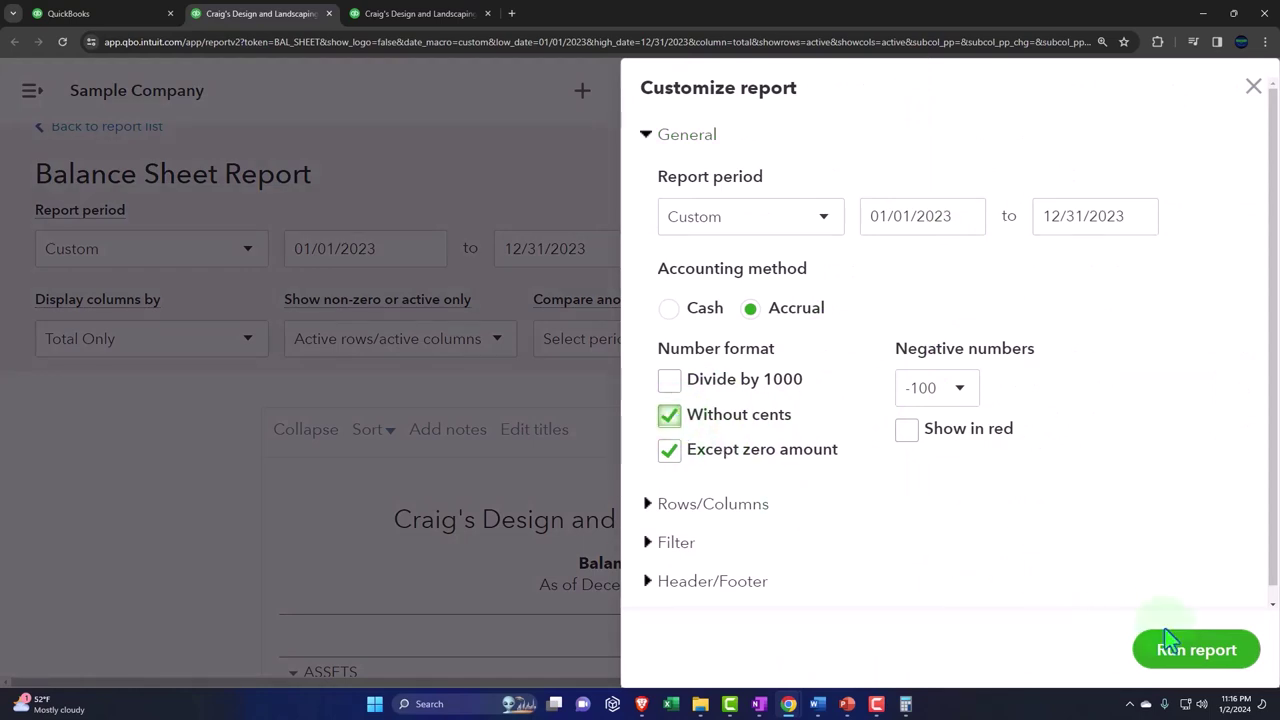
pyautogui.scroll(-5, 1111, 540)
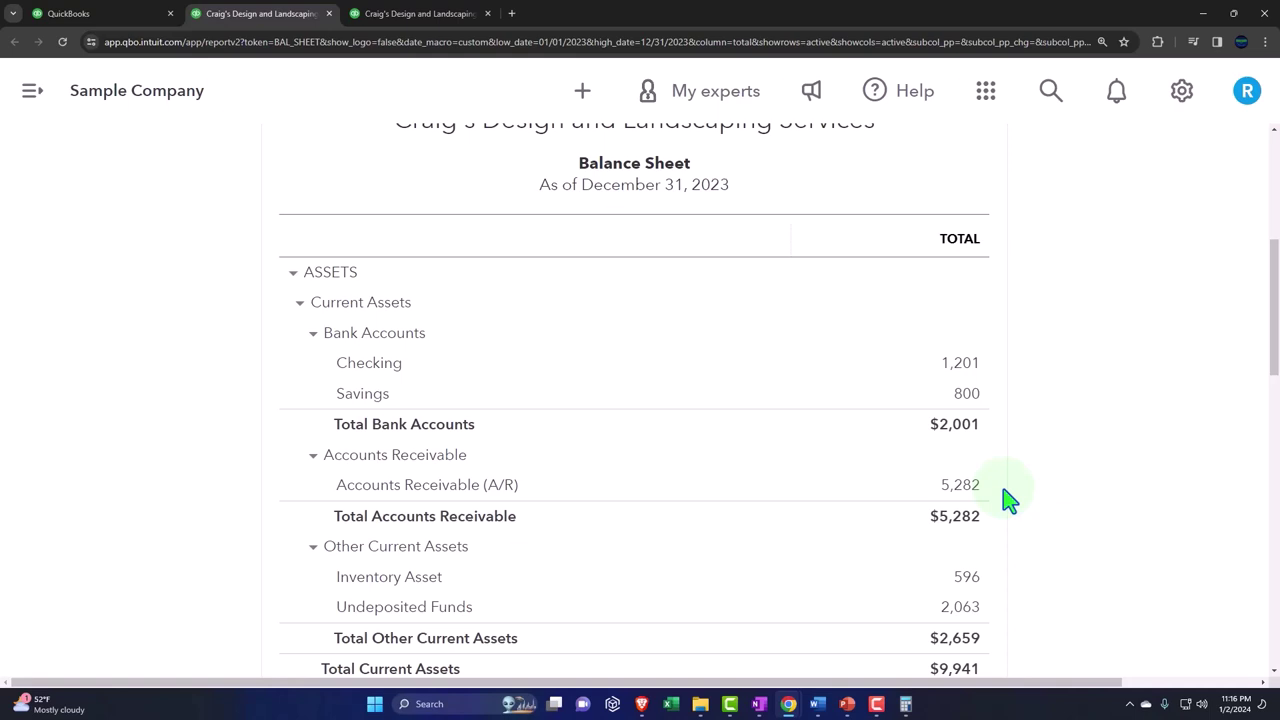
pyautogui.click(988, 402)
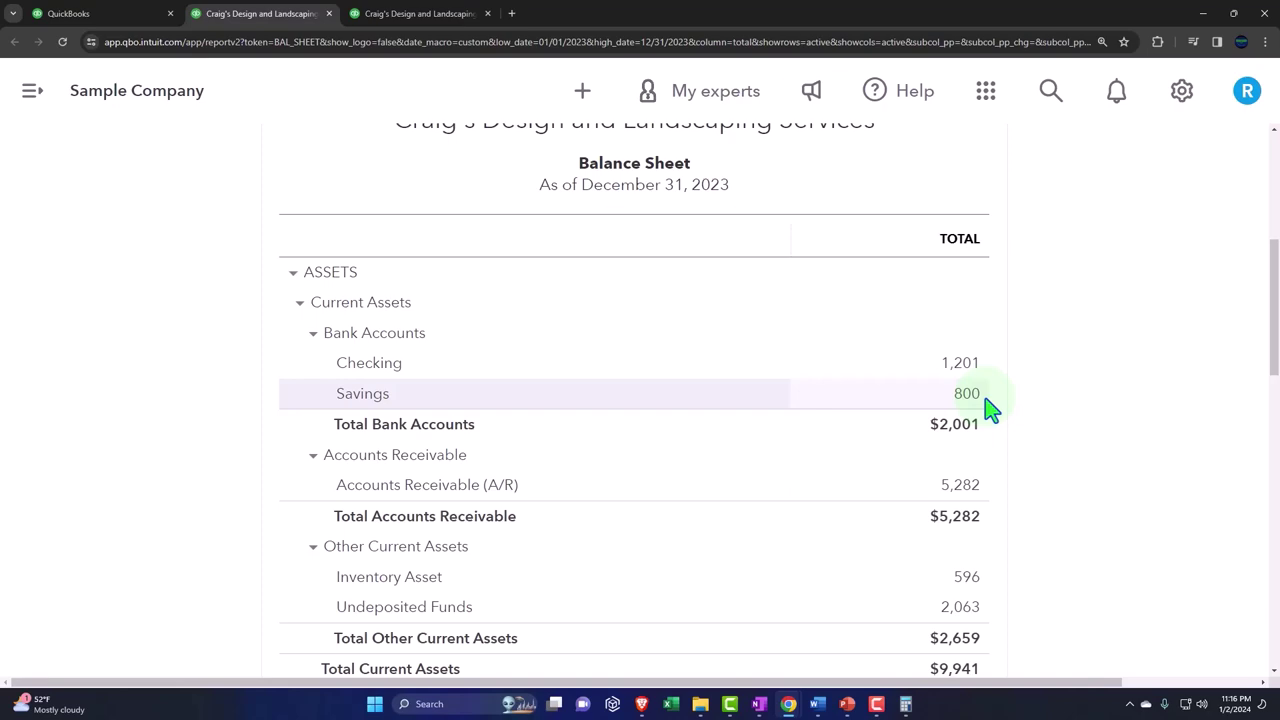
# Turn off Without cents, keep Except zero amount, rerun the Balance Sheet and view its Fixed Assets section
pyautogui.scroll(5, 988, 402)
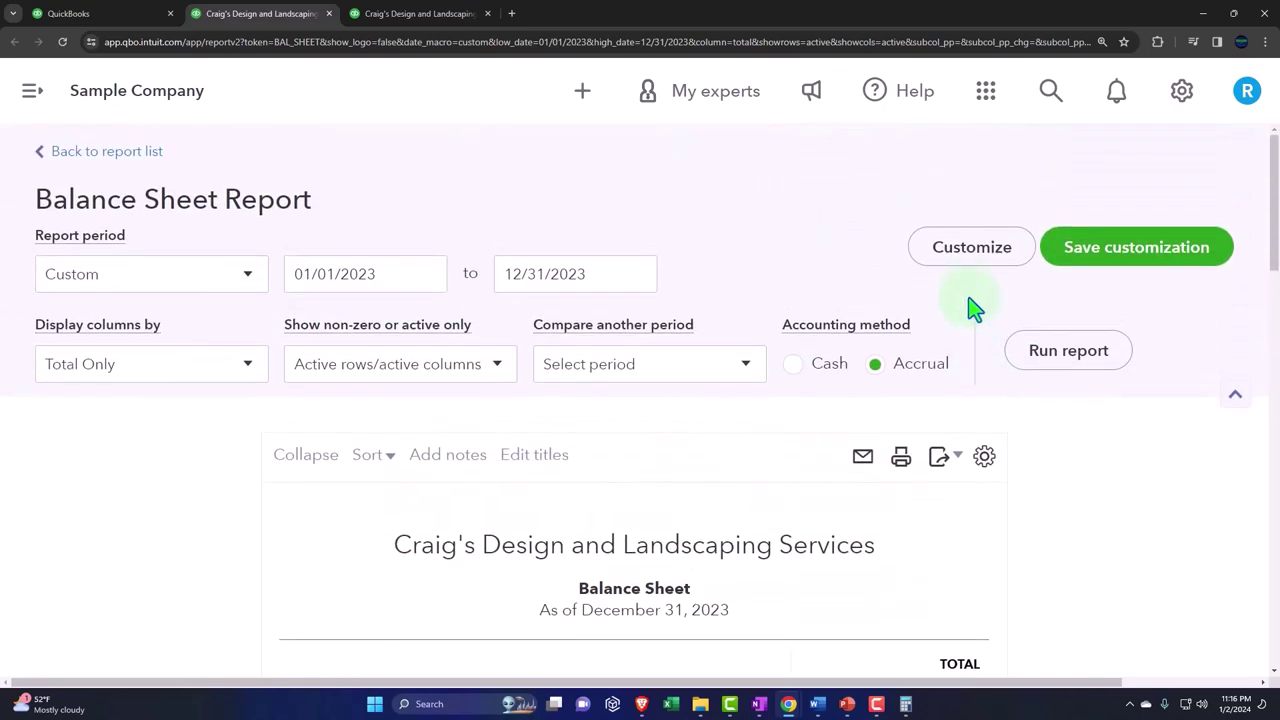
pyautogui.click(968, 262)
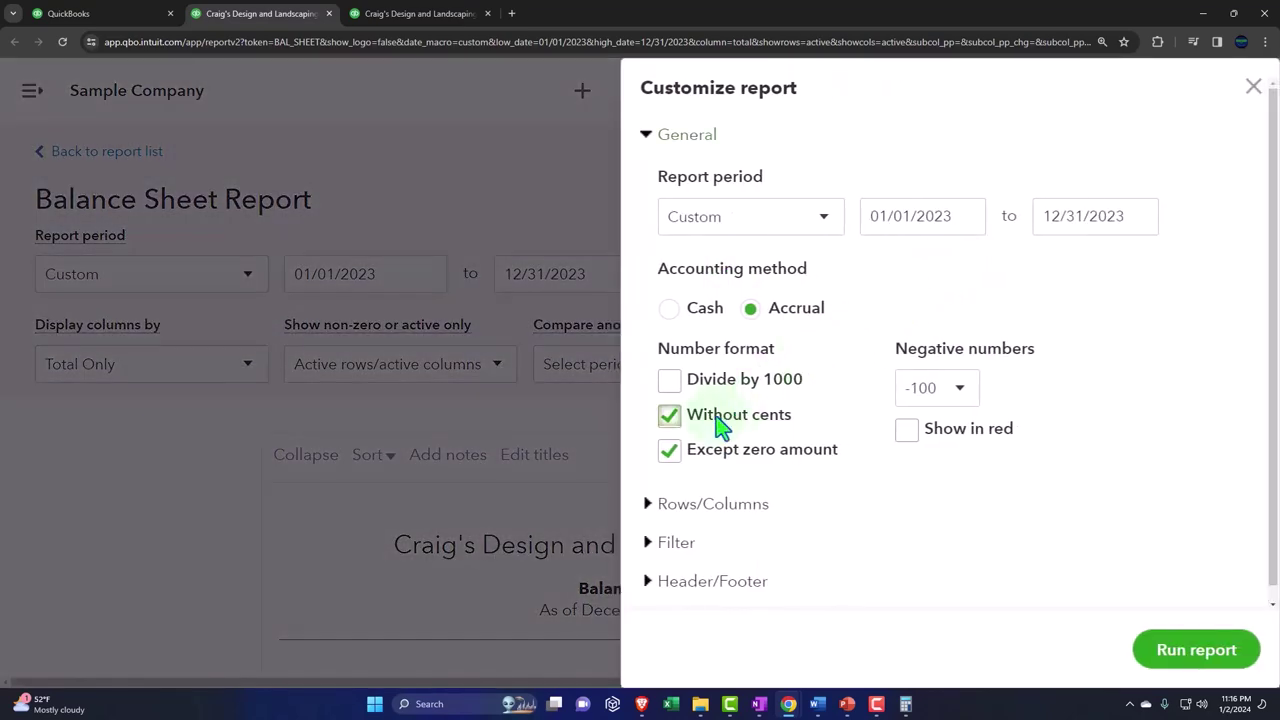
pyautogui.click(676, 424)
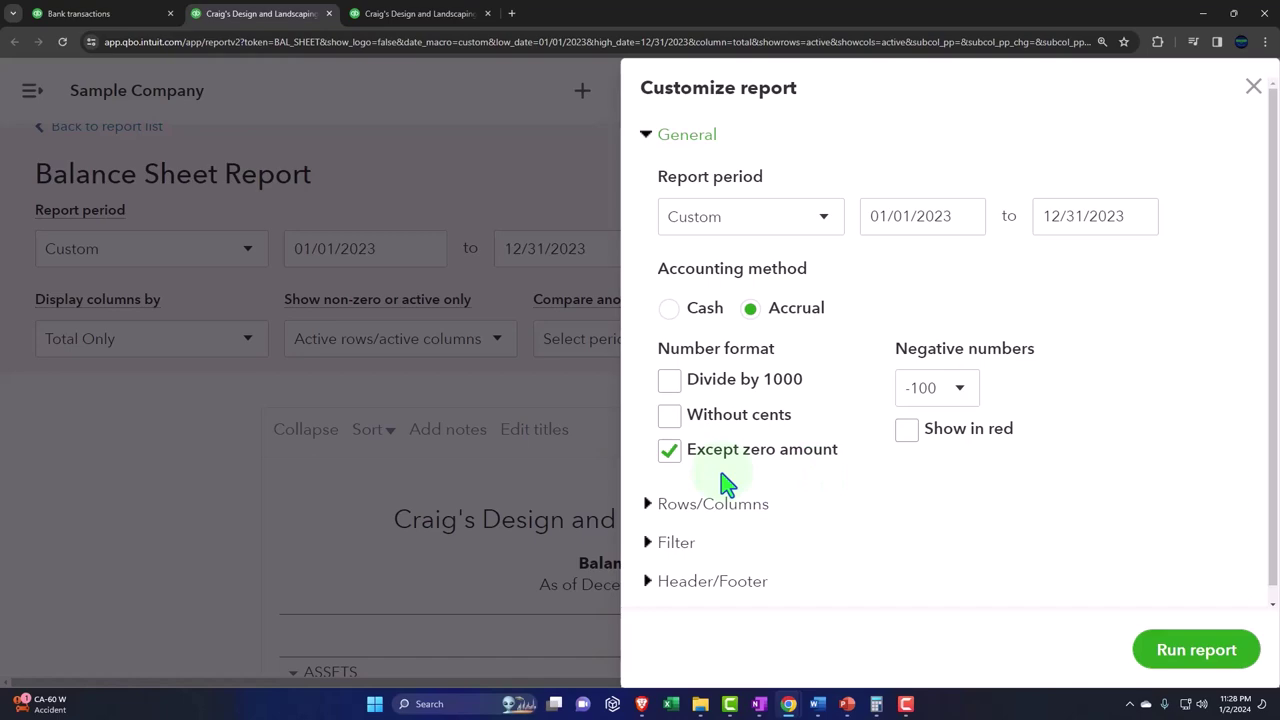
pyautogui.click(1180, 658)
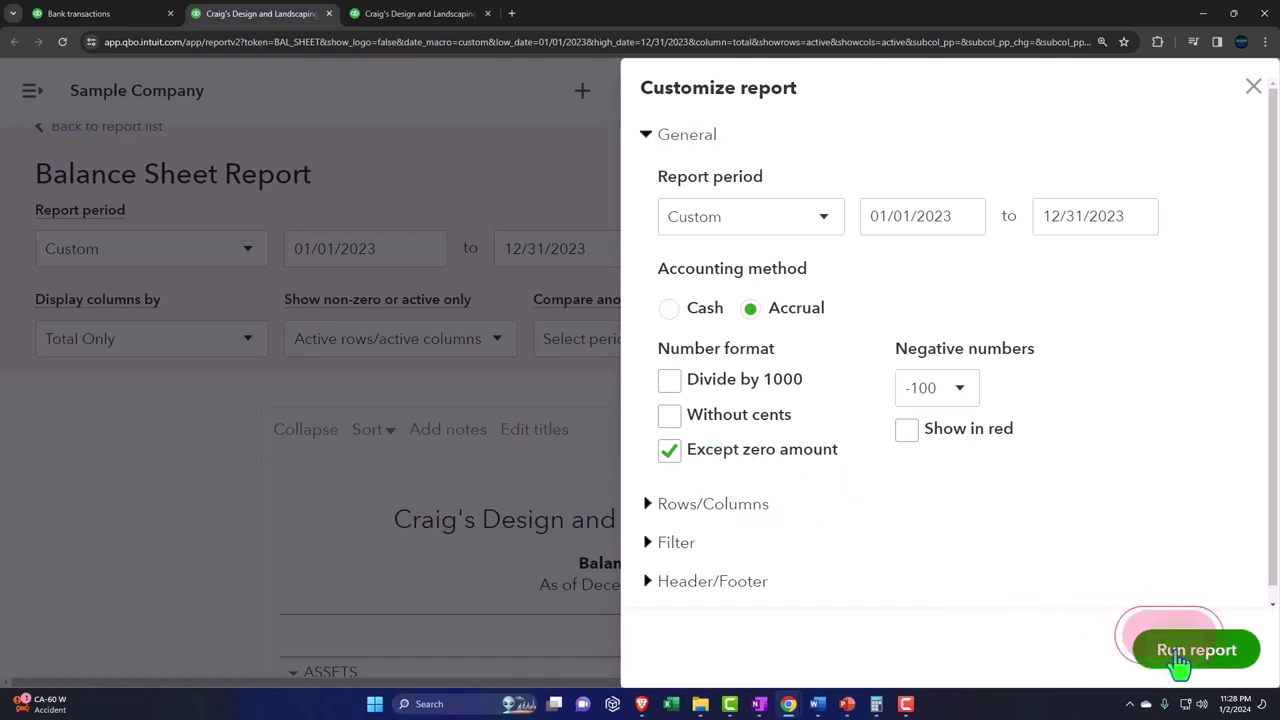
pyautogui.scroll(-5, 389, 494)
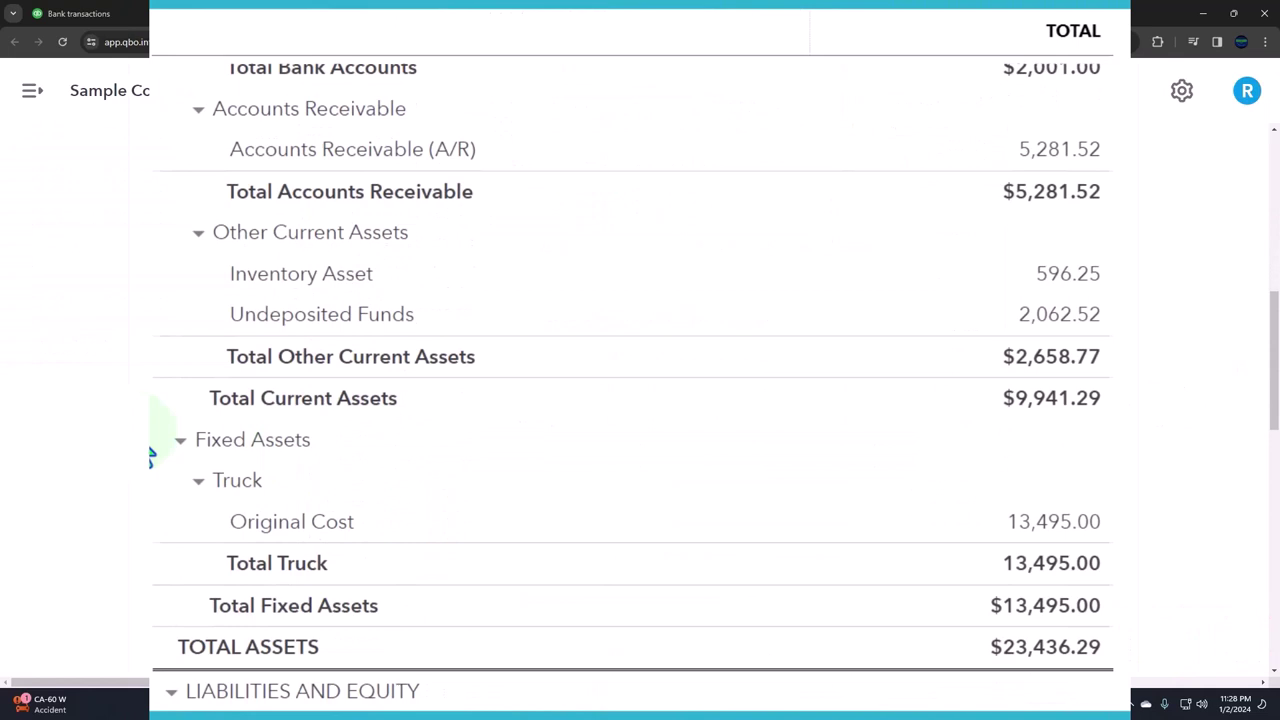
pyautogui.scroll(-2, 145, 452)
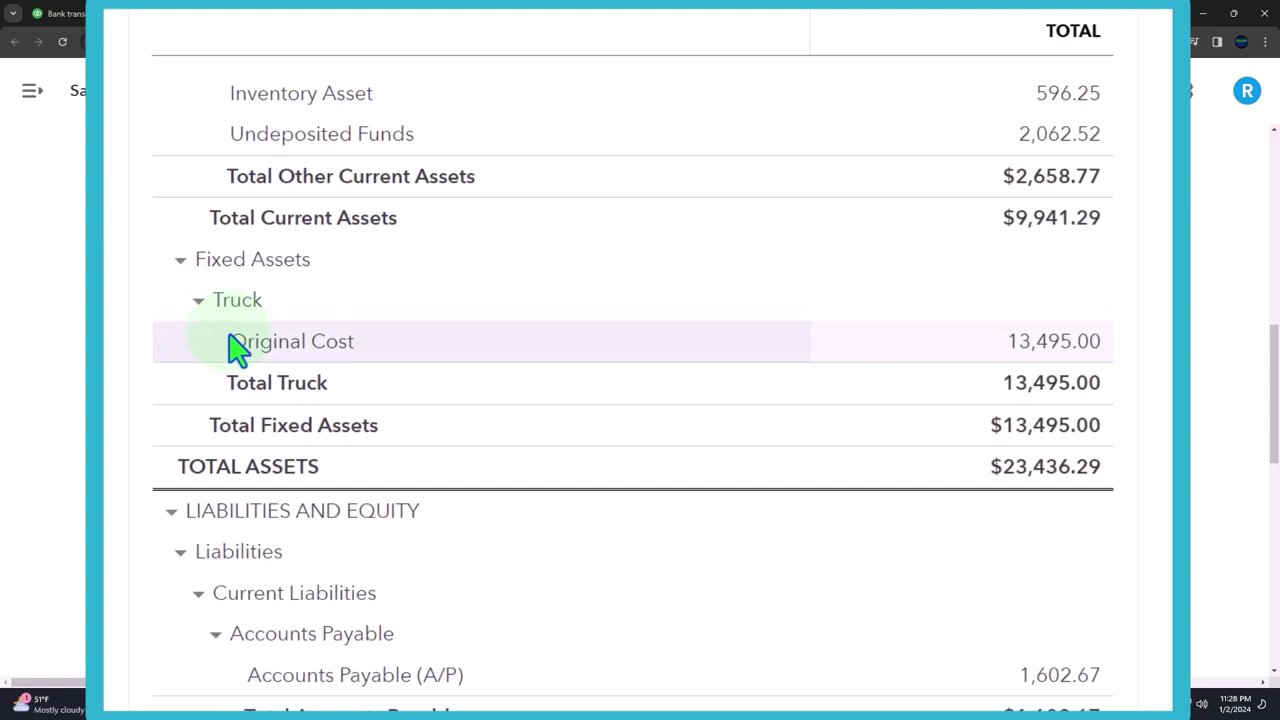
# Open the Chart of accounts in the first QuickBooks browser tab, collapse the navigation menu and examine the Truck fixed asset accounts
pyautogui.click(101, 24)
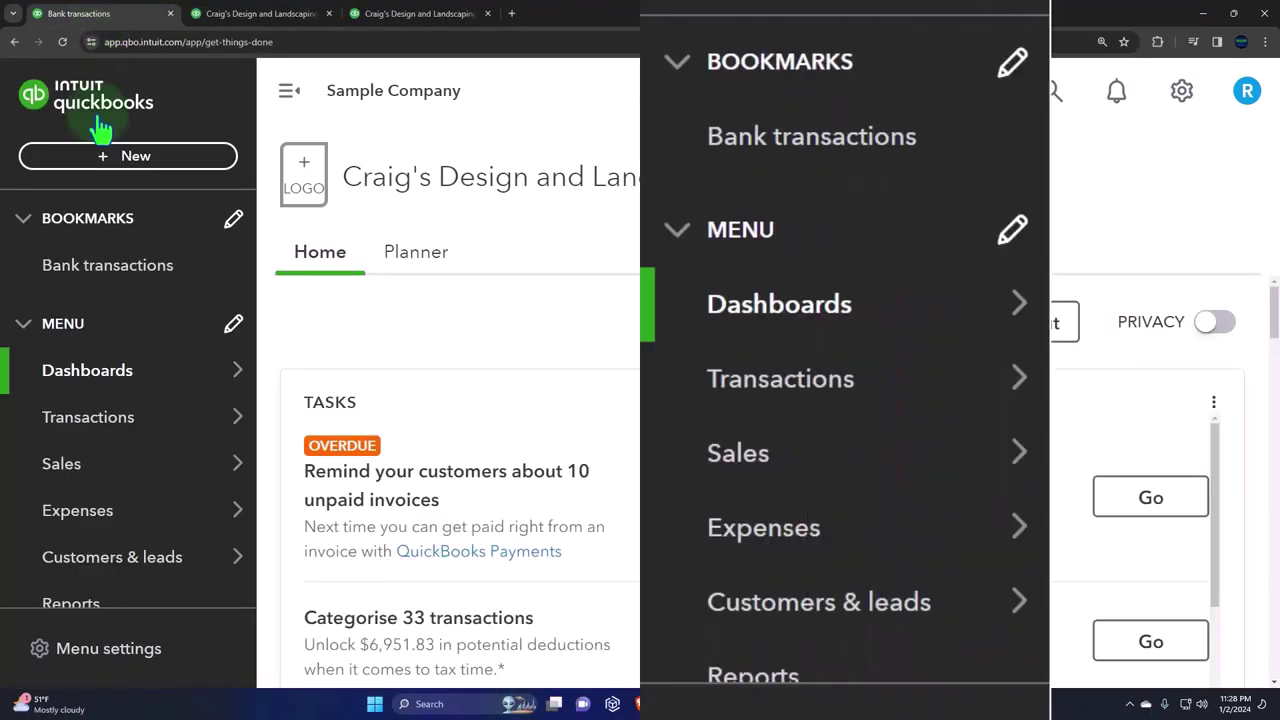
pyautogui.click(116, 424)
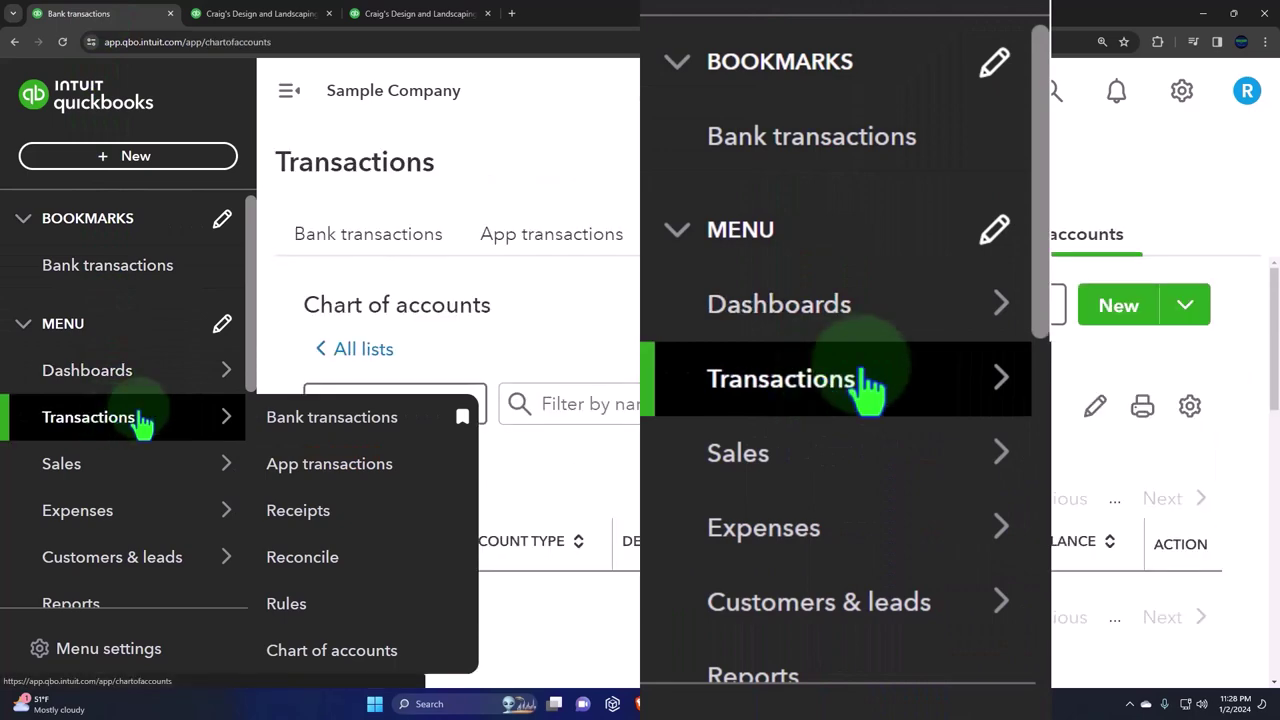
pyautogui.click(1030, 235)
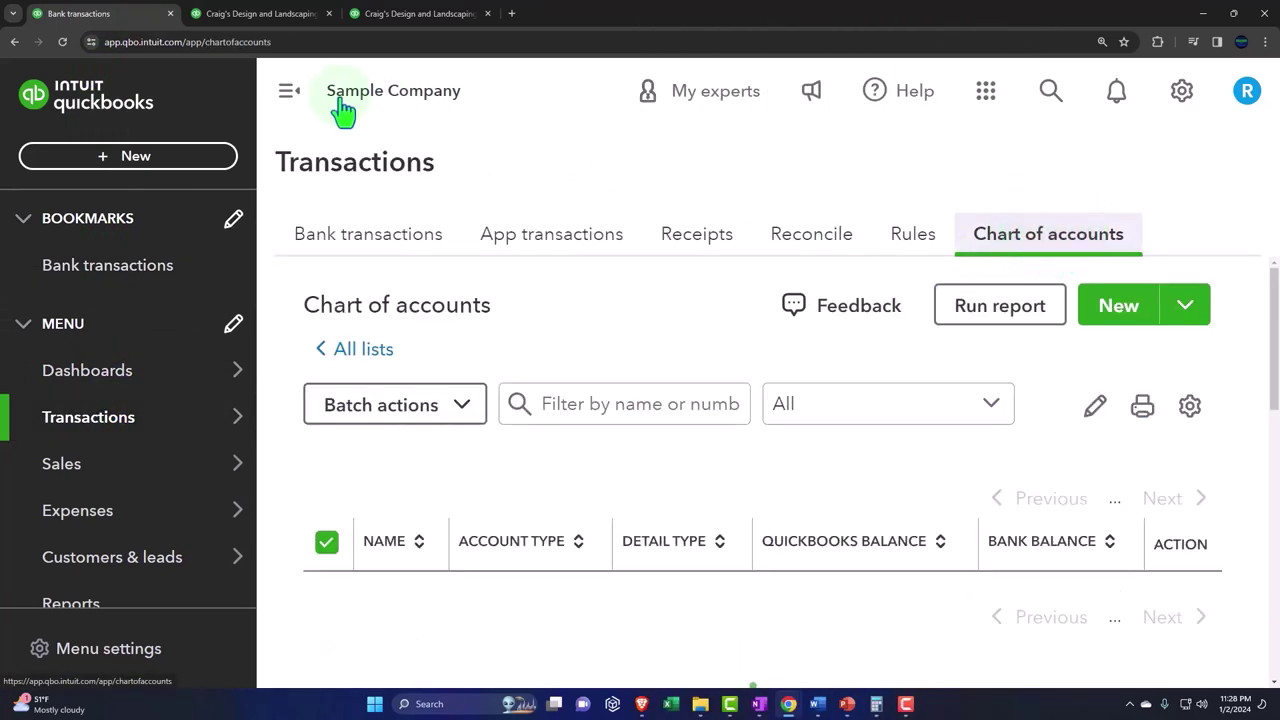
pyautogui.click(291, 93)
pyautogui.scroll(-5, 343, 403)
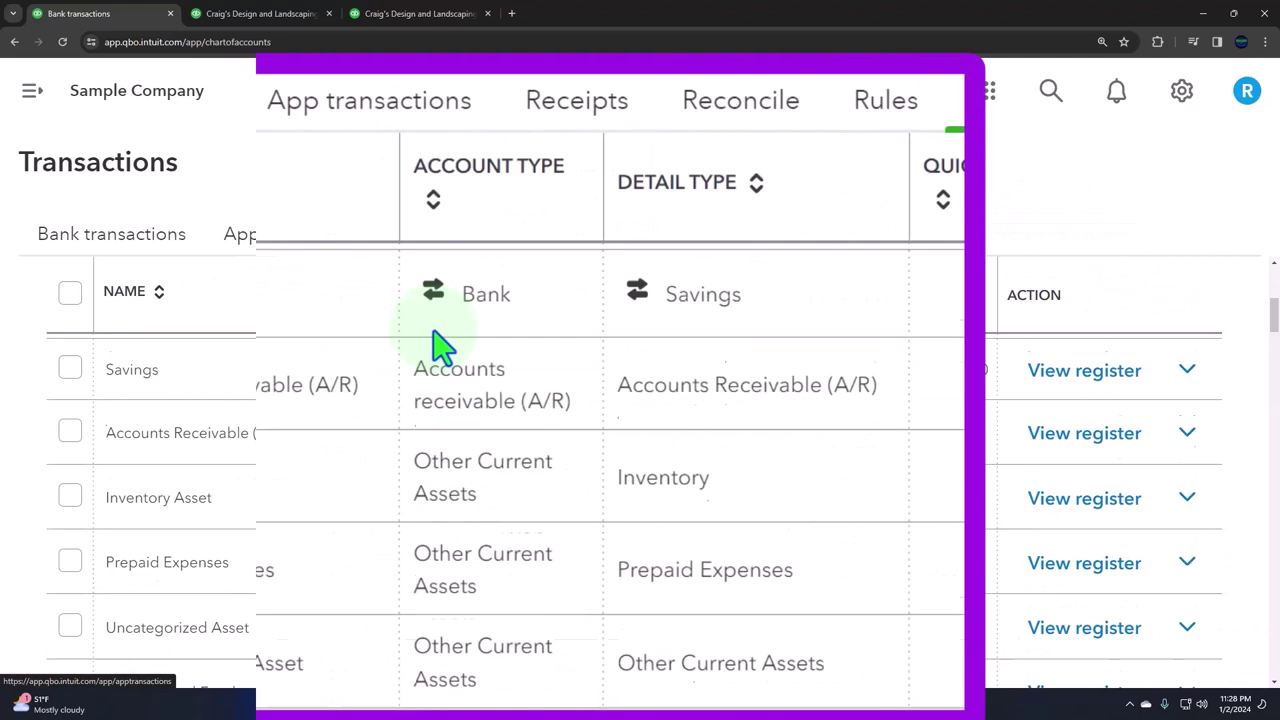
pyautogui.scroll(-1, 433, 338)
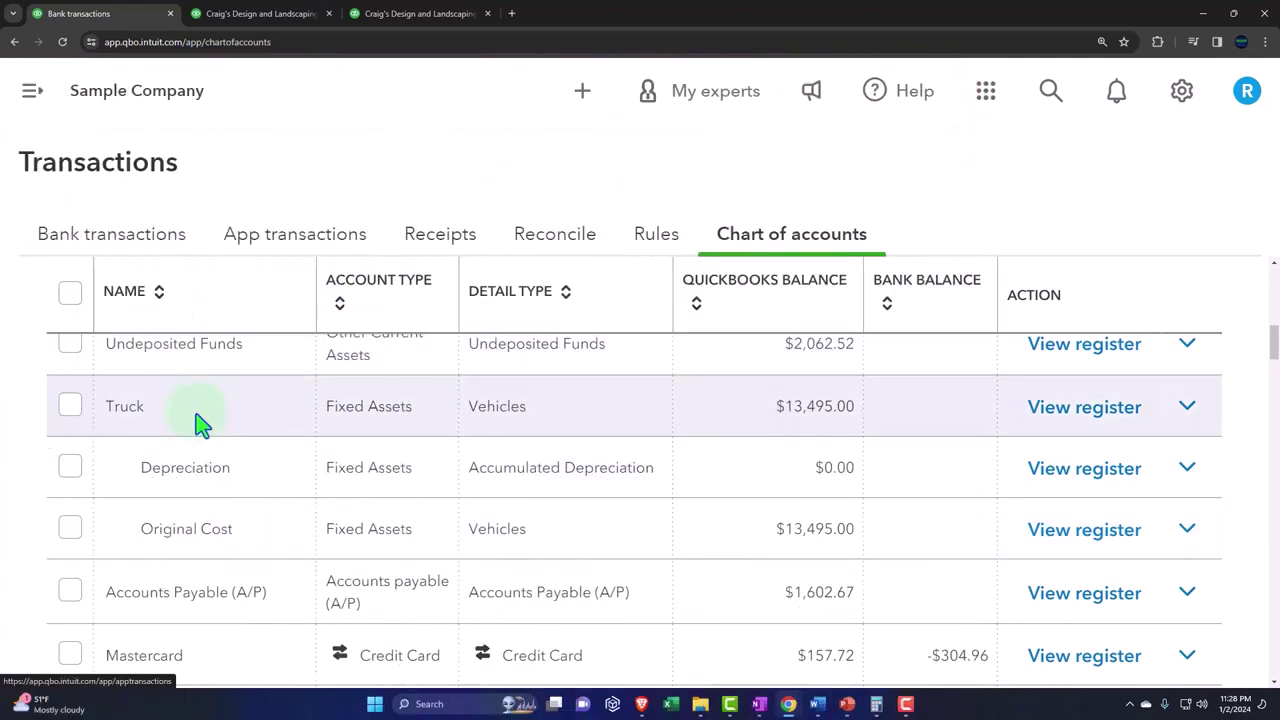
# Return to the Balance Sheet report and review the zero amounts from Fixed Assets through liabilities and equity
pyautogui.click(255, 14)
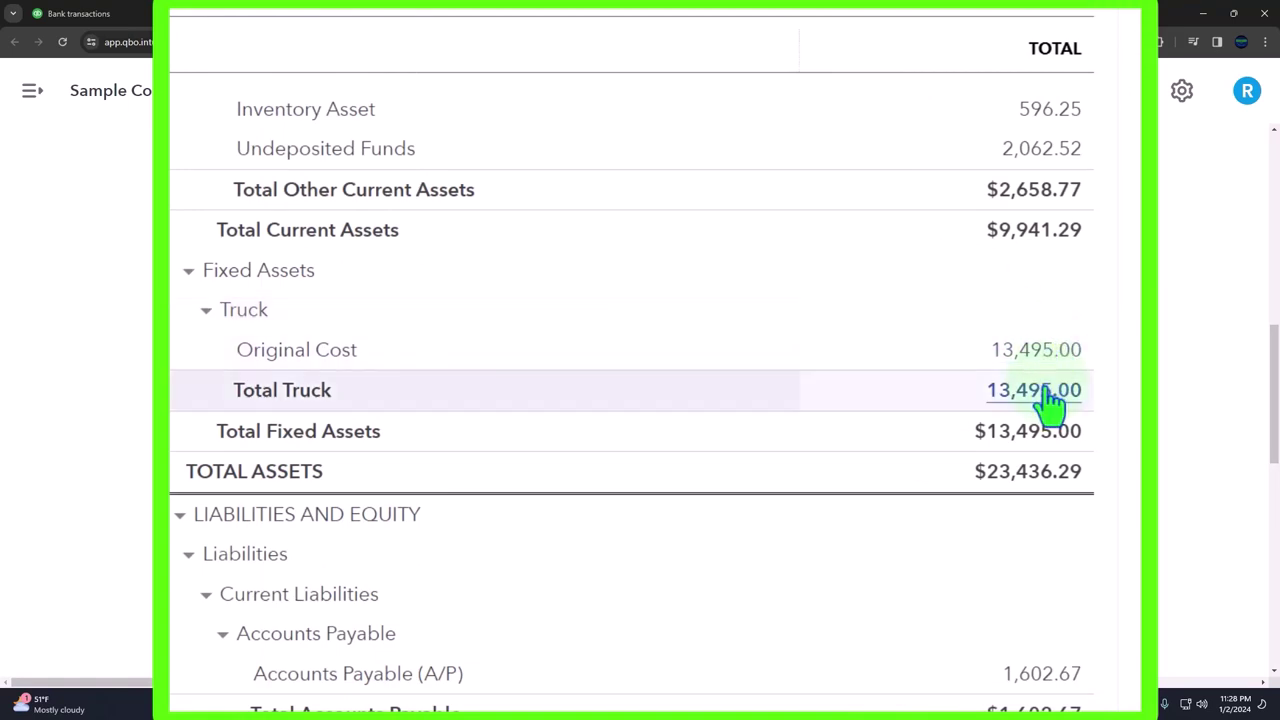
pyautogui.scroll(-8, 1047, 400)
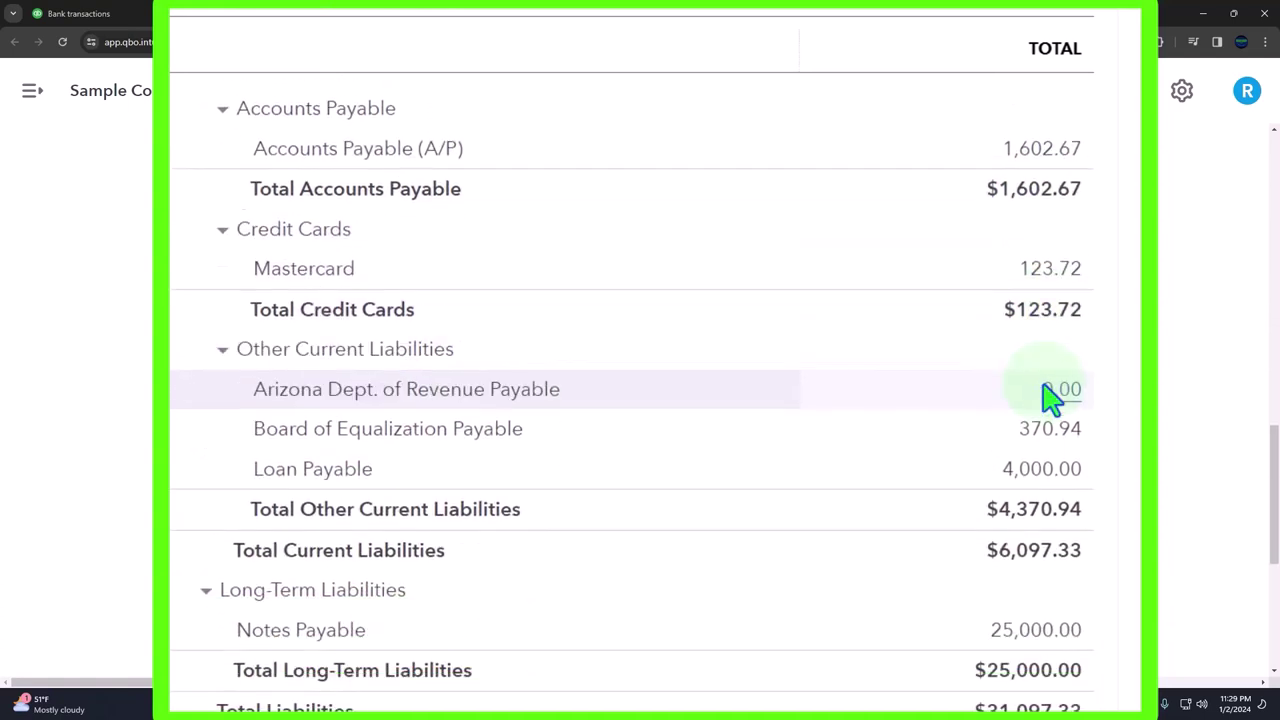
pyautogui.scroll(-2, 1047, 400)
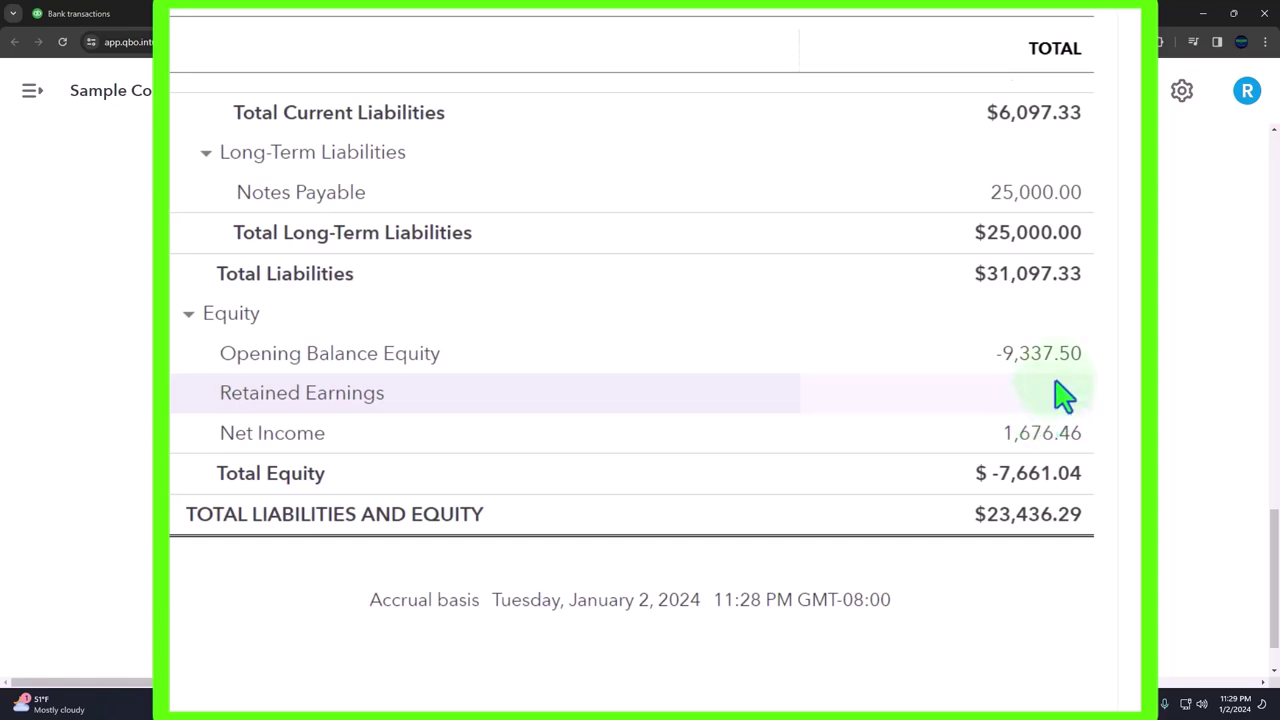
# Turn off Except zero amount, rerun the Balance Sheet and review the zero-balance accounts from Fixed Assets through Equity
pyautogui.scroll(15, 1063, 395)
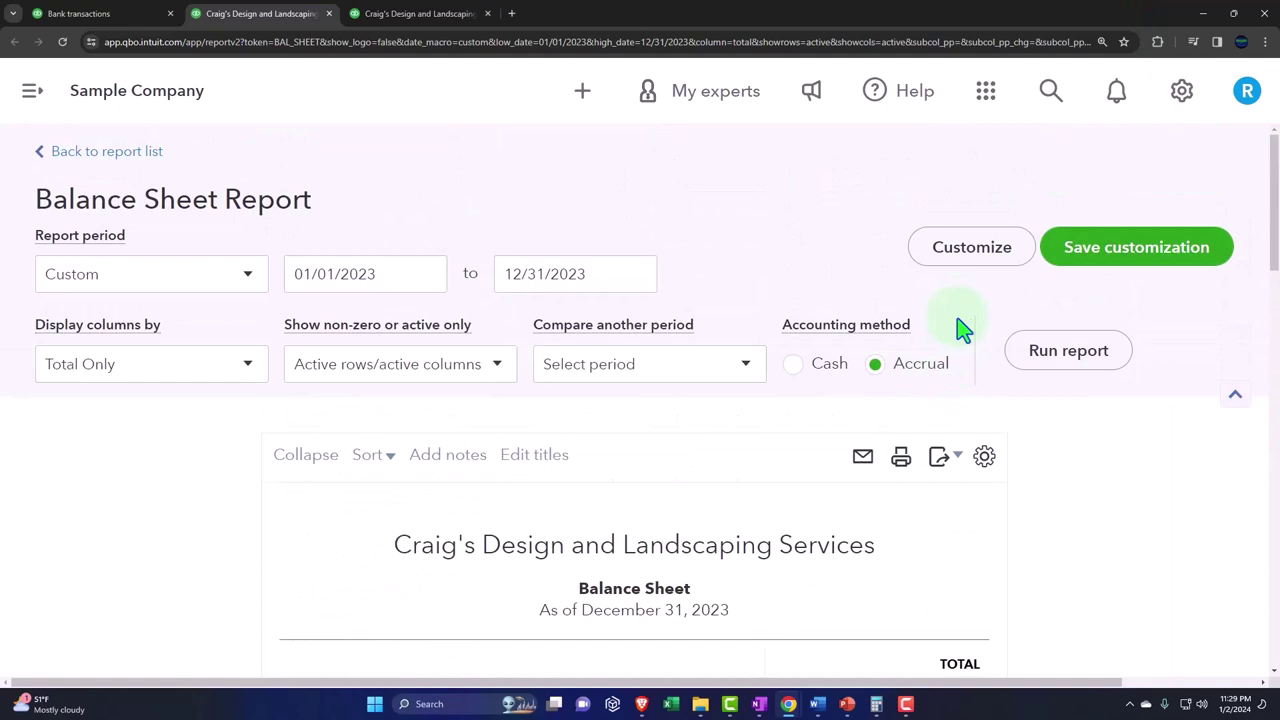
pyautogui.click(970, 245)
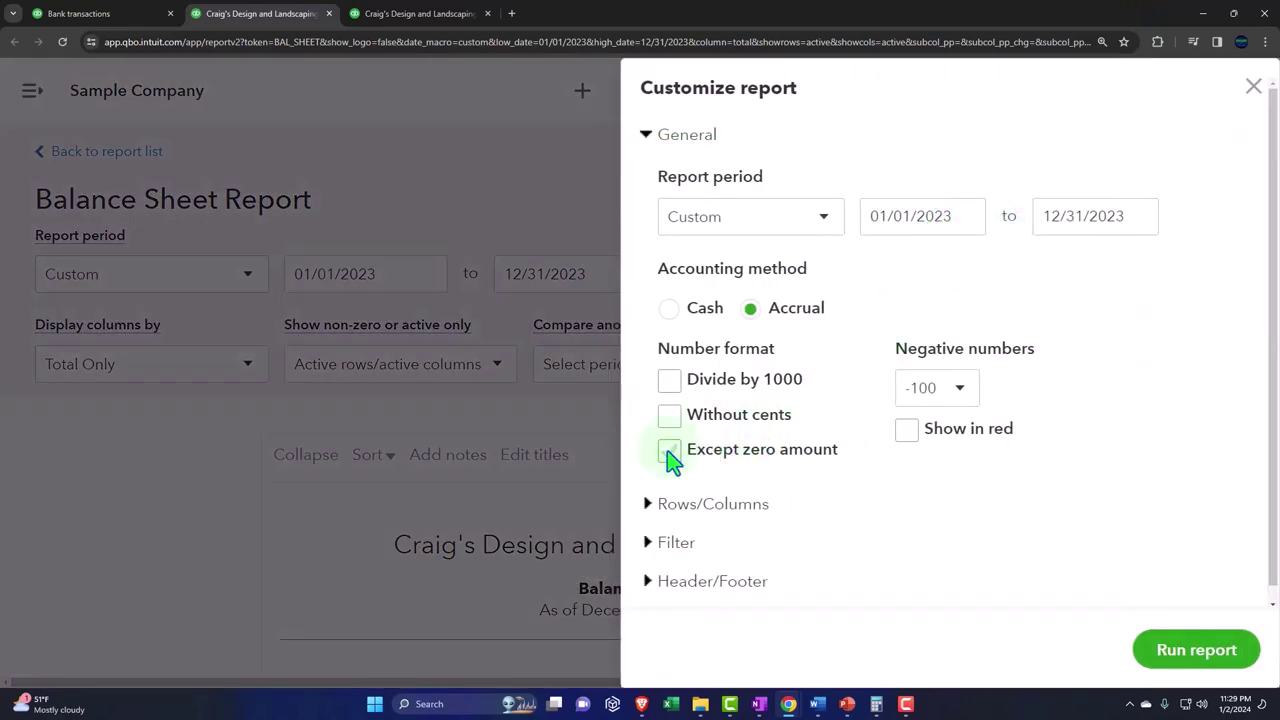
pyautogui.click(1196, 651)
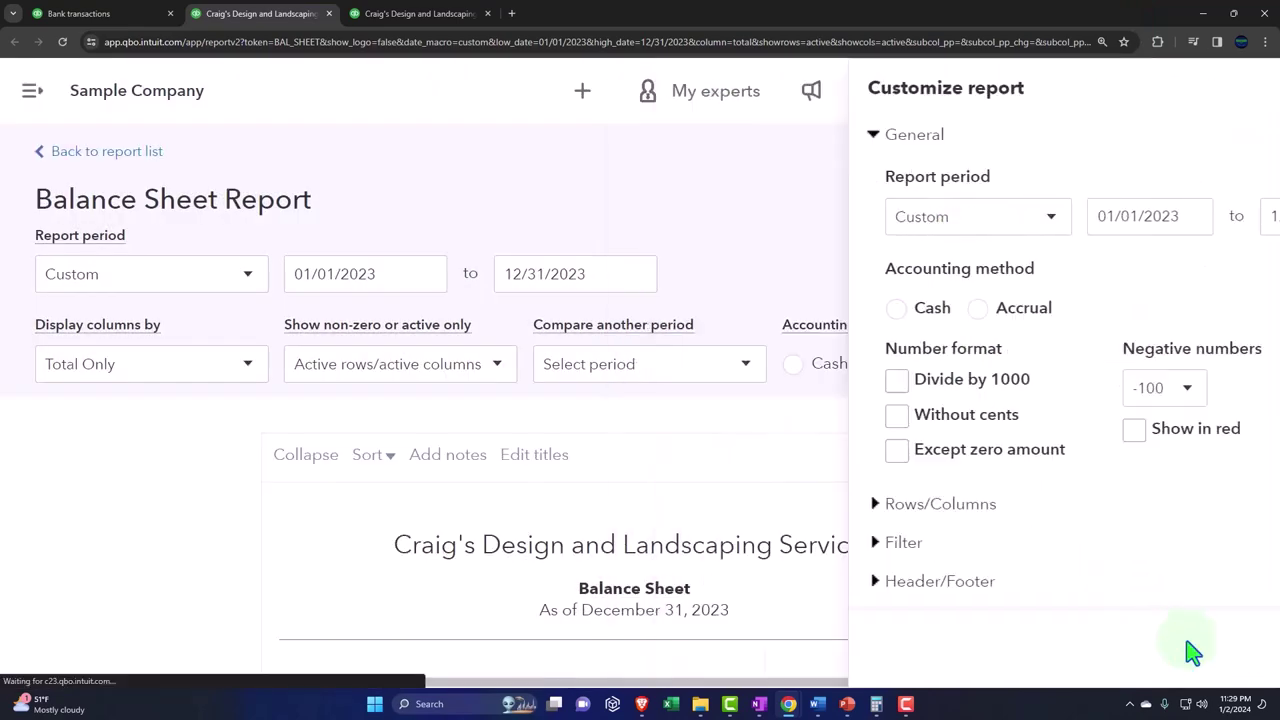
pyautogui.scroll(-5, 671, 449)
pyautogui.scroll(-2, 678, 440)
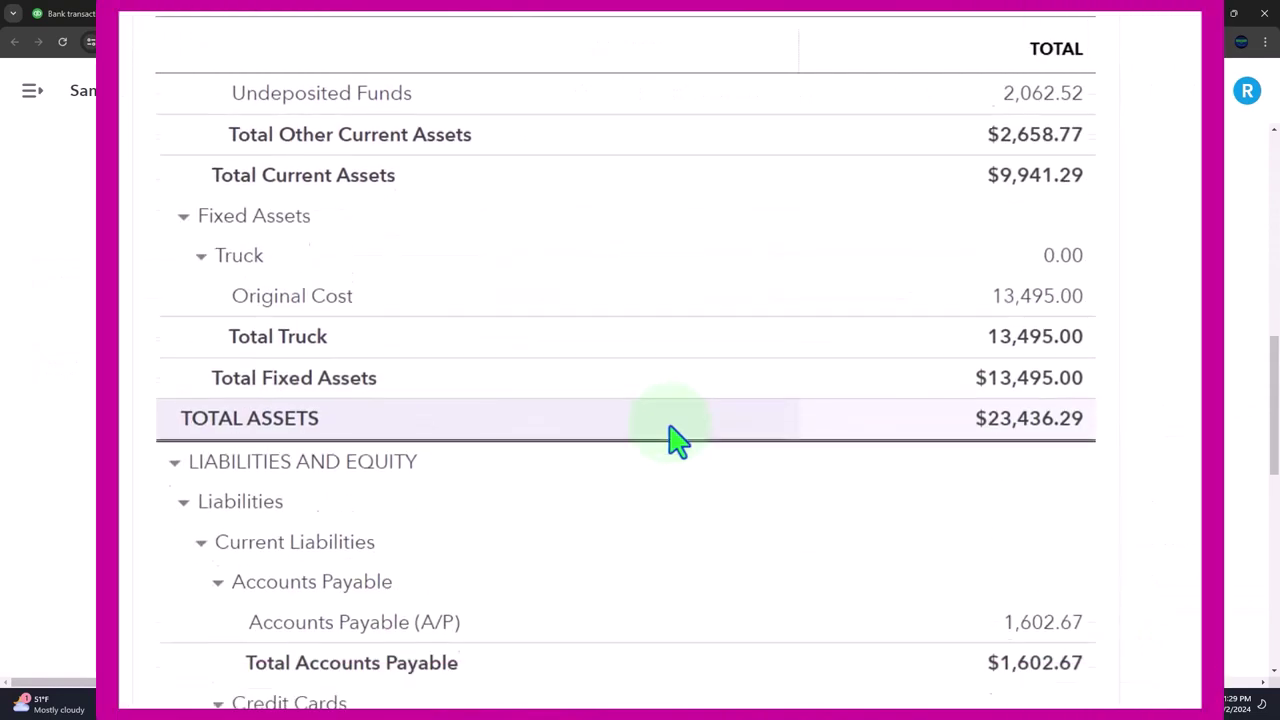
pyautogui.scroll(1, 678, 440)
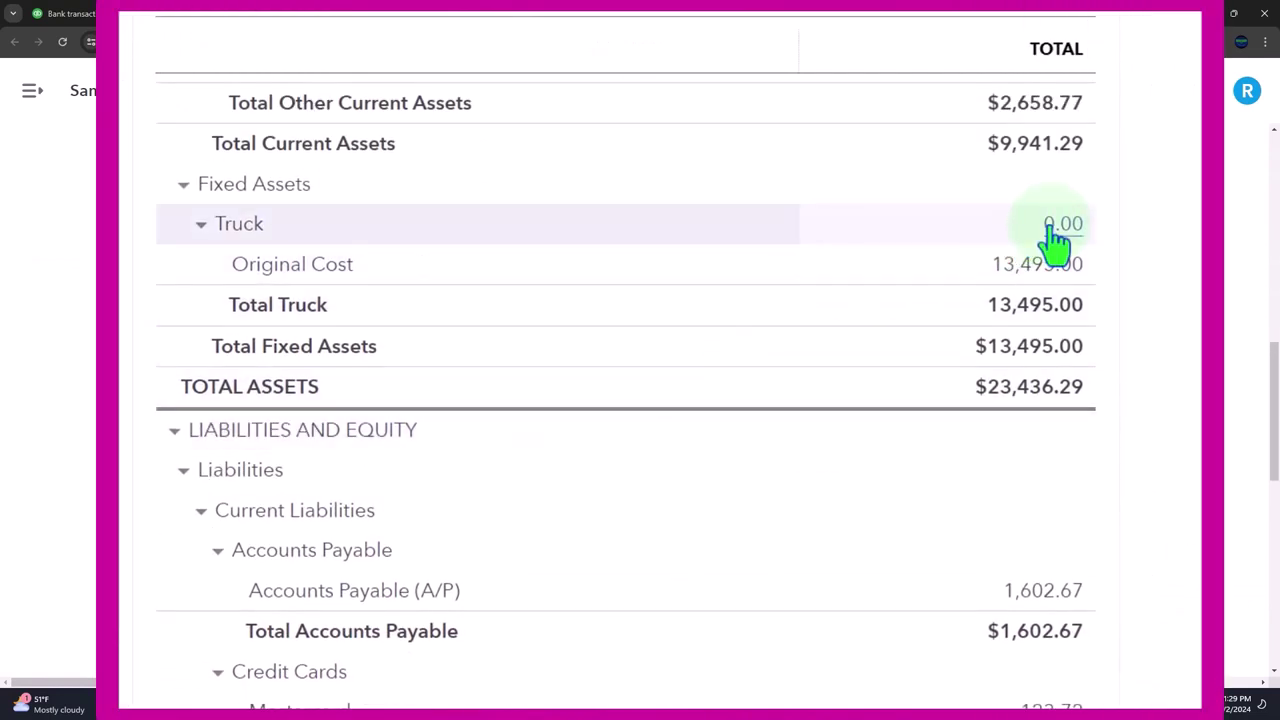
pyautogui.scroll(-7, 1058, 278)
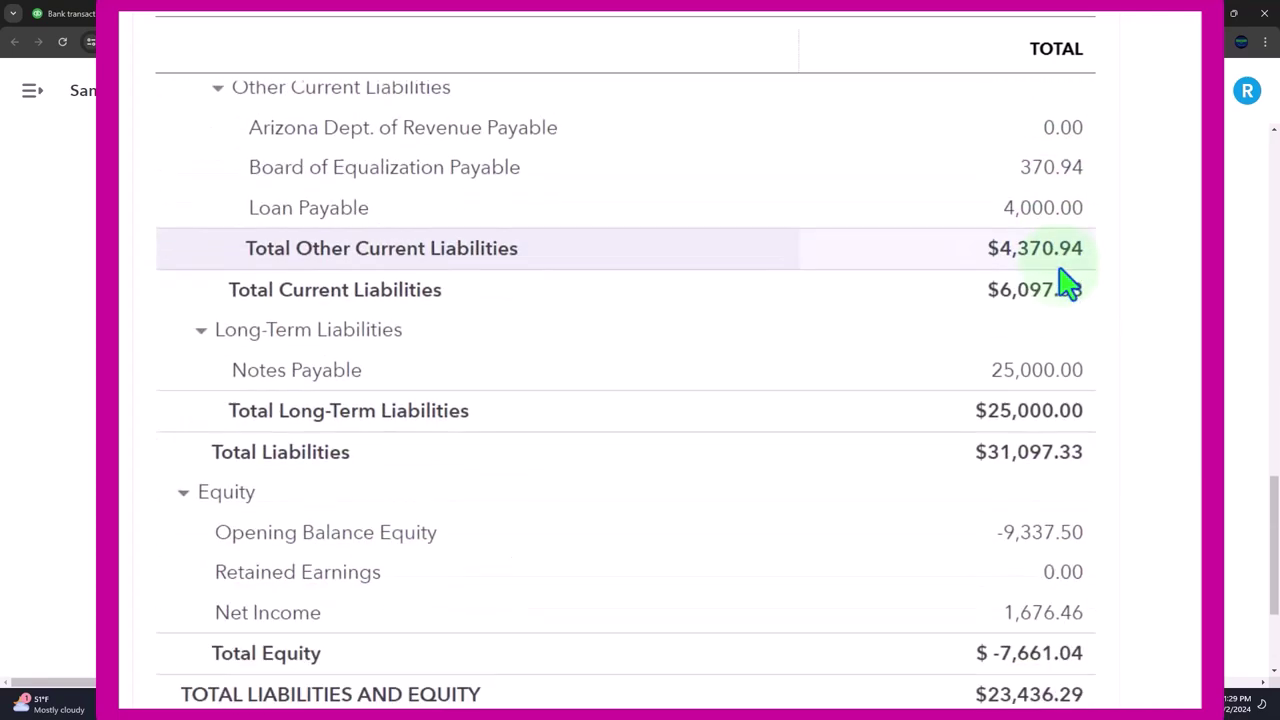
pyautogui.scroll(-2, 1068, 285)
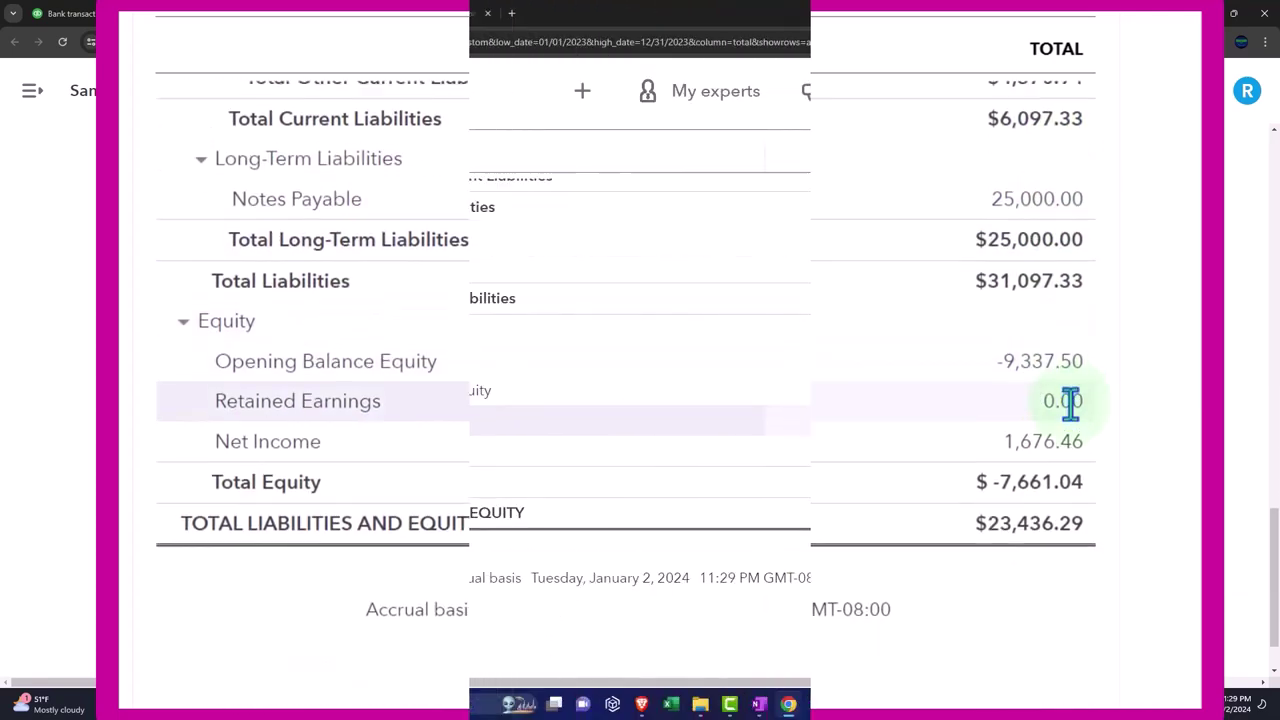
# View the report's Show non-zero or active only choices, and turn Except zero amount back on in the report customization
pyautogui.scroll(15, 971, 429)
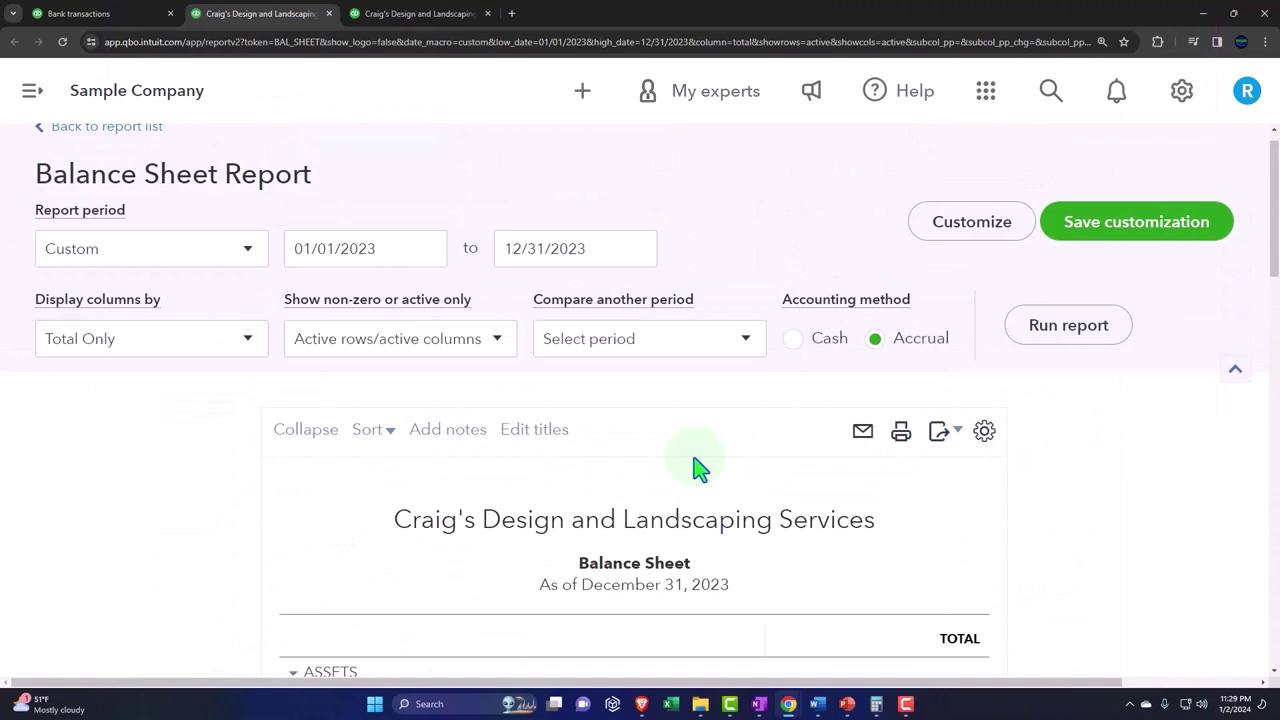
pyautogui.click(500, 345)
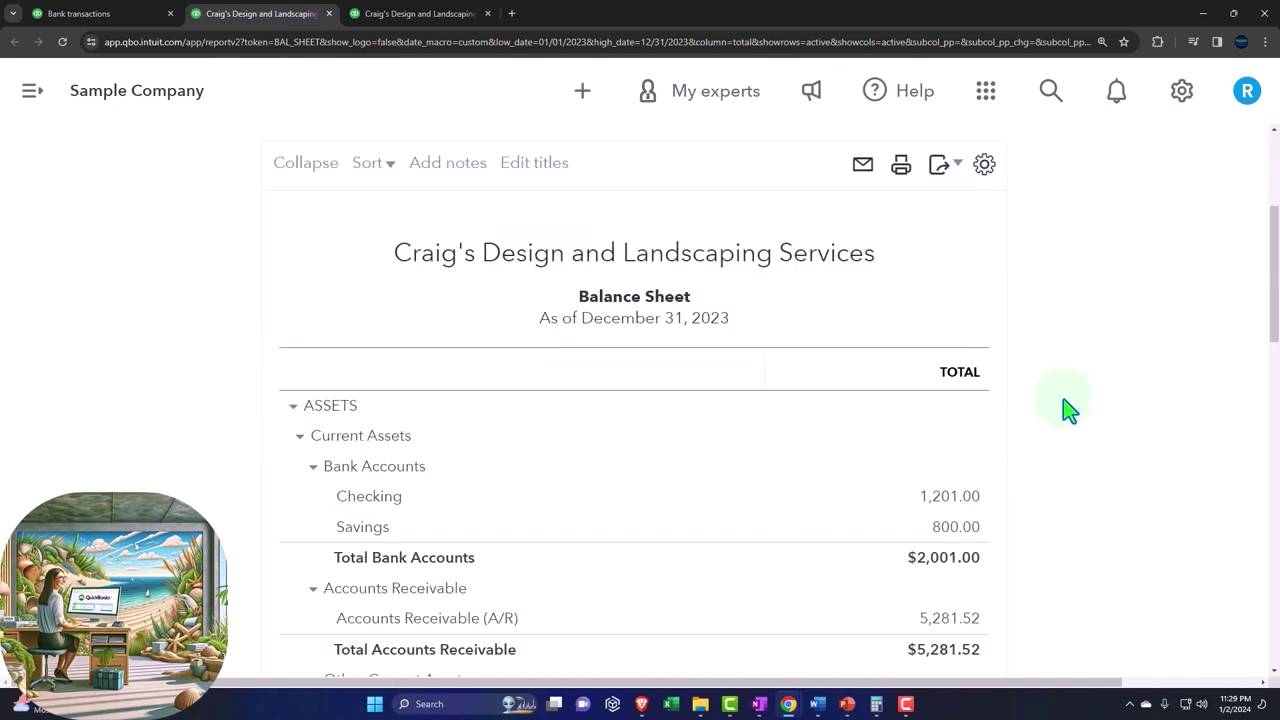
pyautogui.scroll(3, 1063, 408)
pyautogui.click(980, 262)
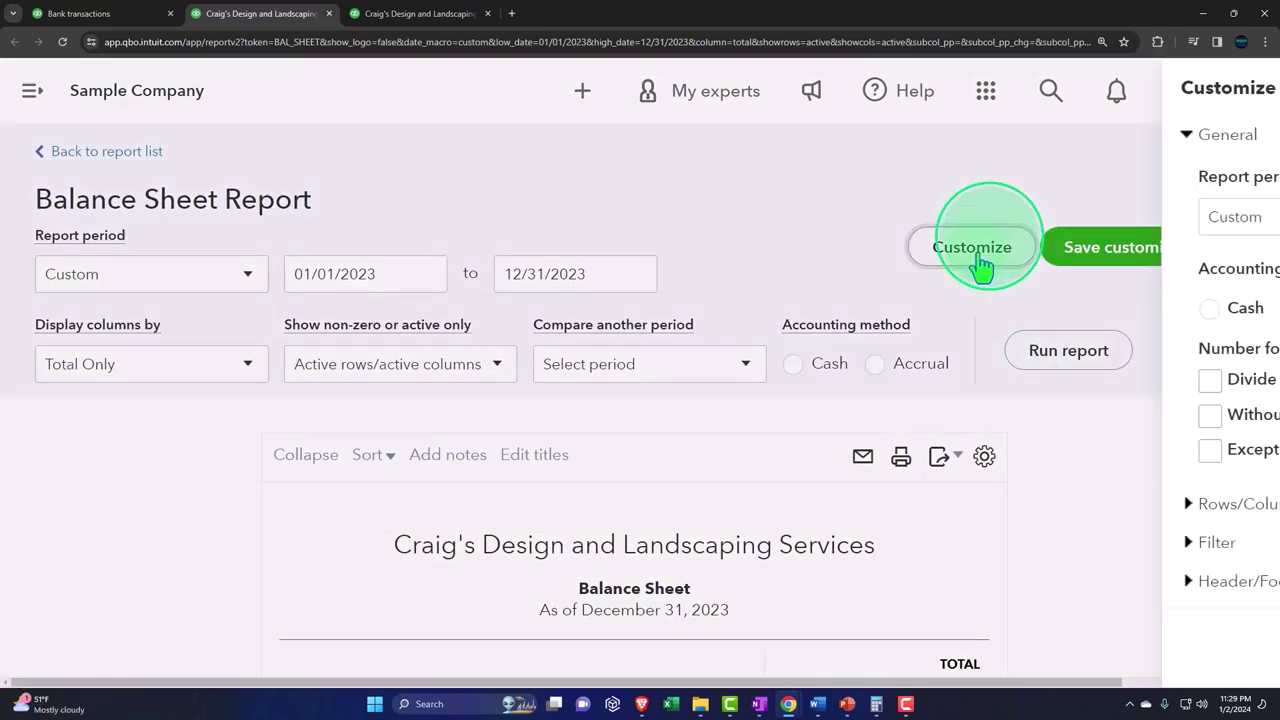
pyautogui.click(669, 449)
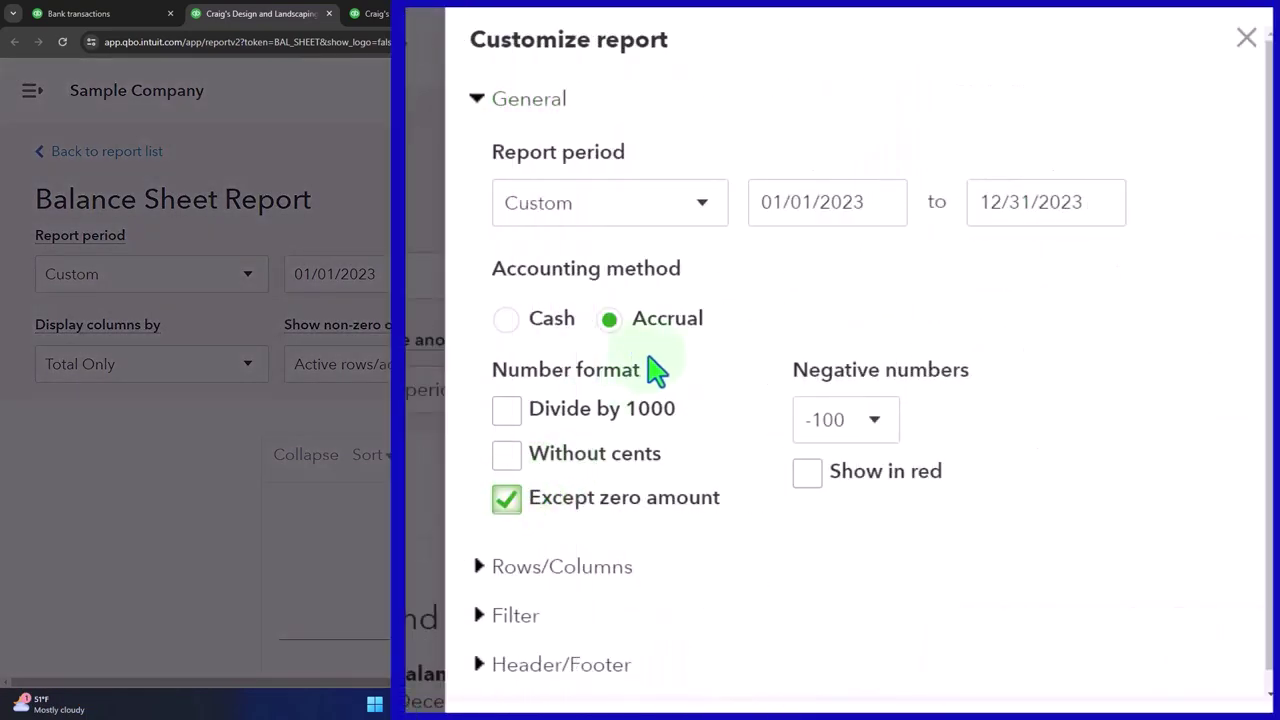
# Examine the Columns and Show non-zero or active only choices in the Rows/Columns customization section, with the General section collapsed
pyautogui.scroll(-1, 655, 370)
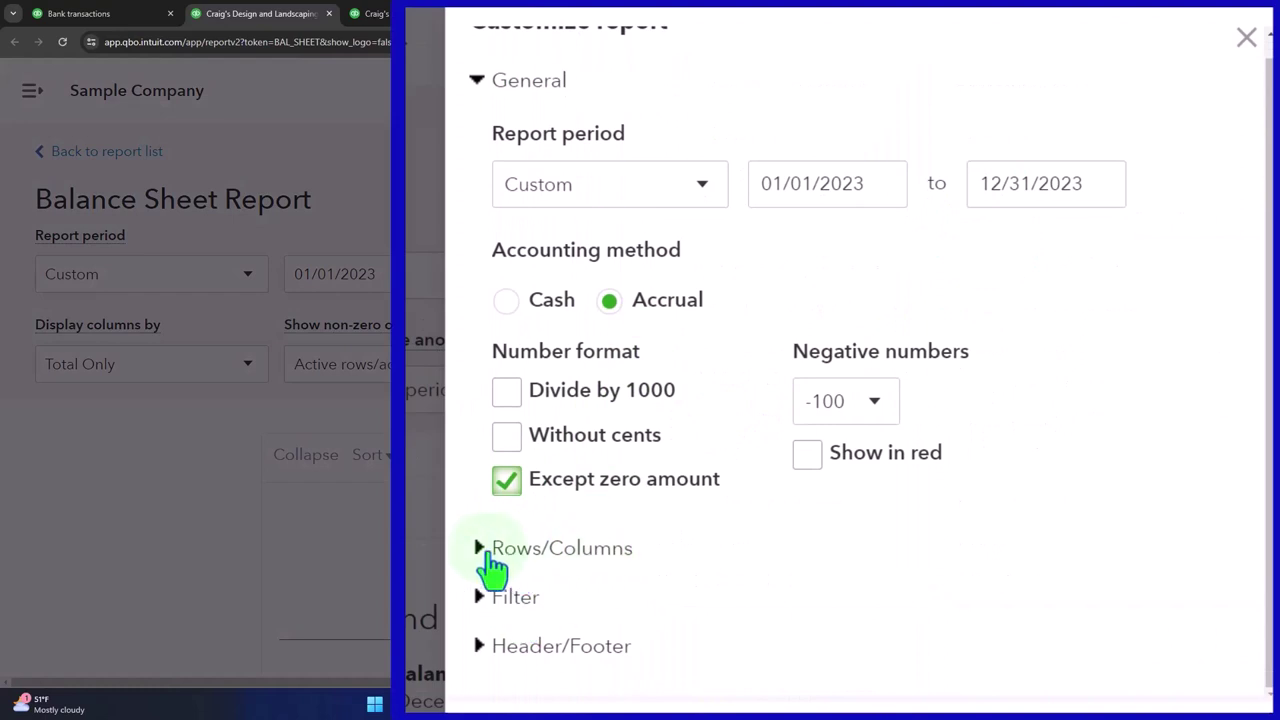
pyautogui.click(478, 84)
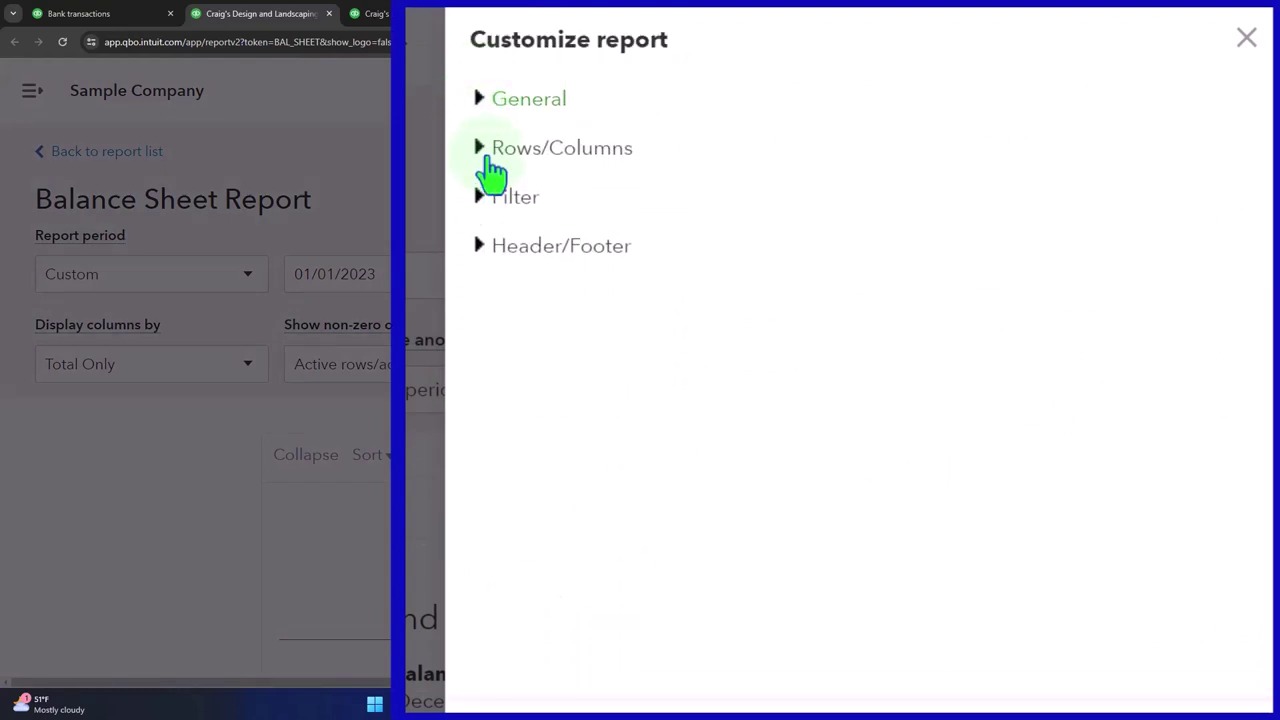
pyautogui.click(479, 152)
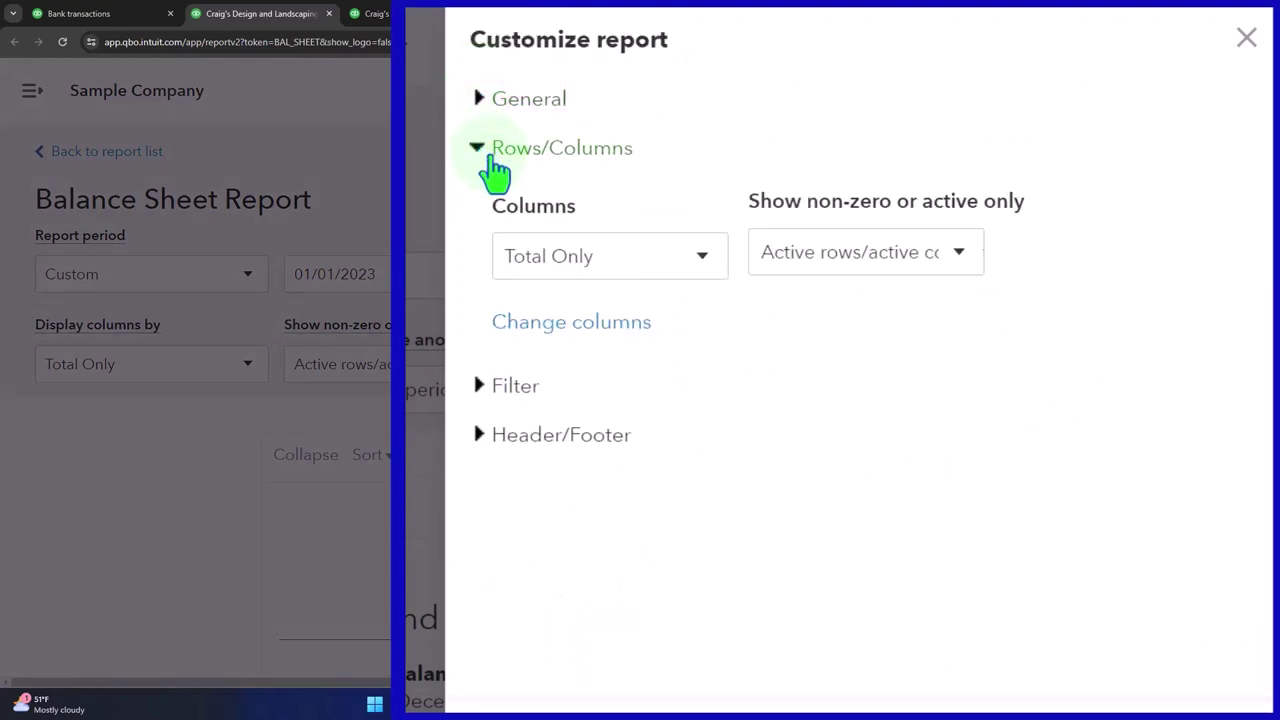
pyautogui.click(700, 264)
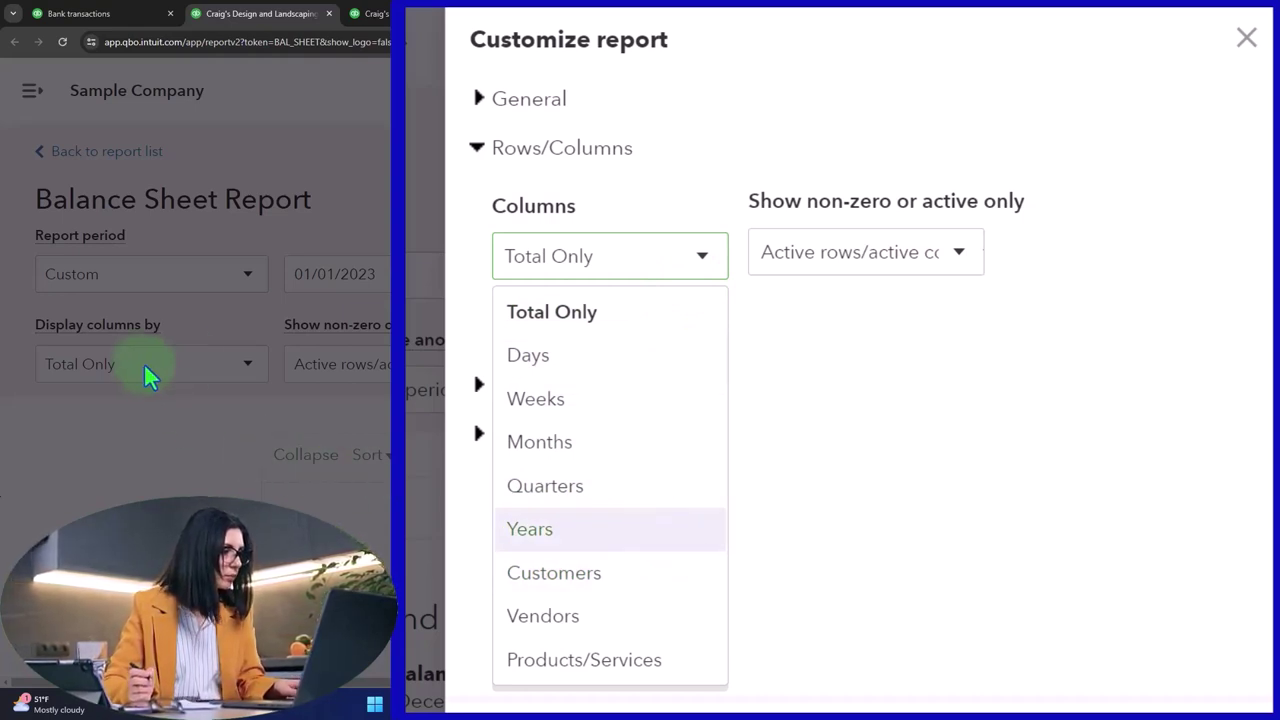
pyautogui.click(960, 262)
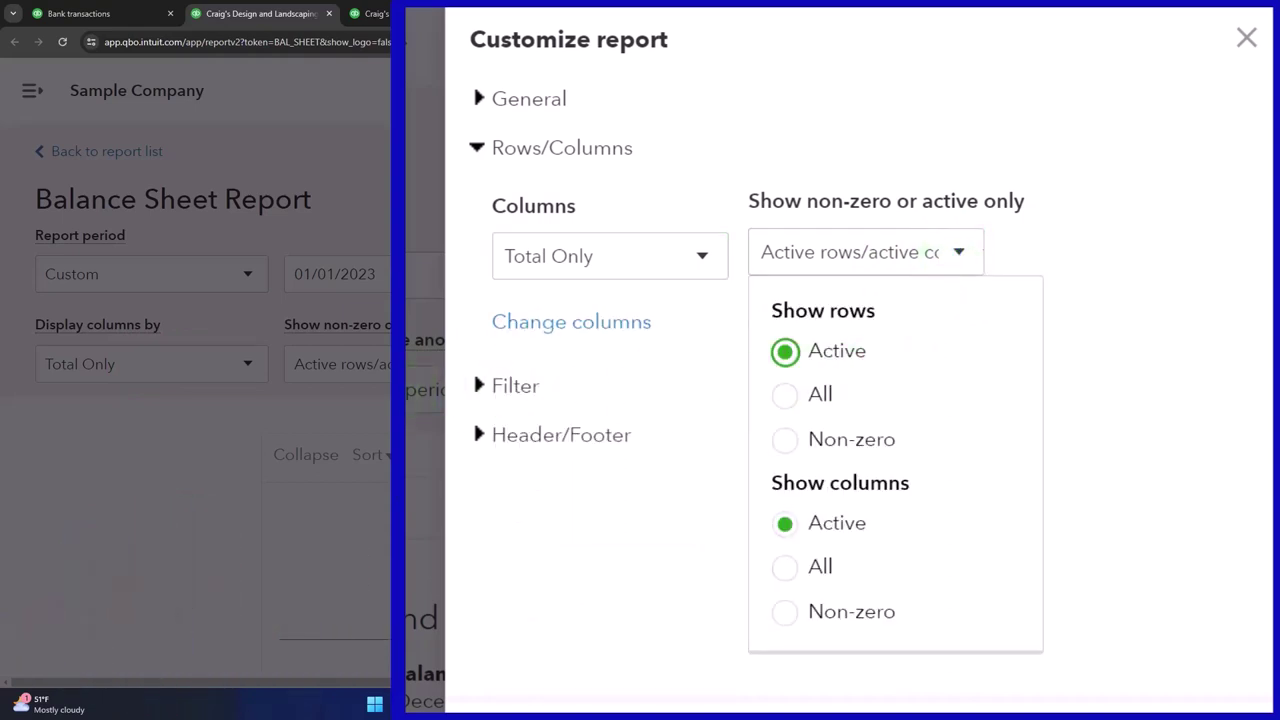
pyautogui.click(612, 530)
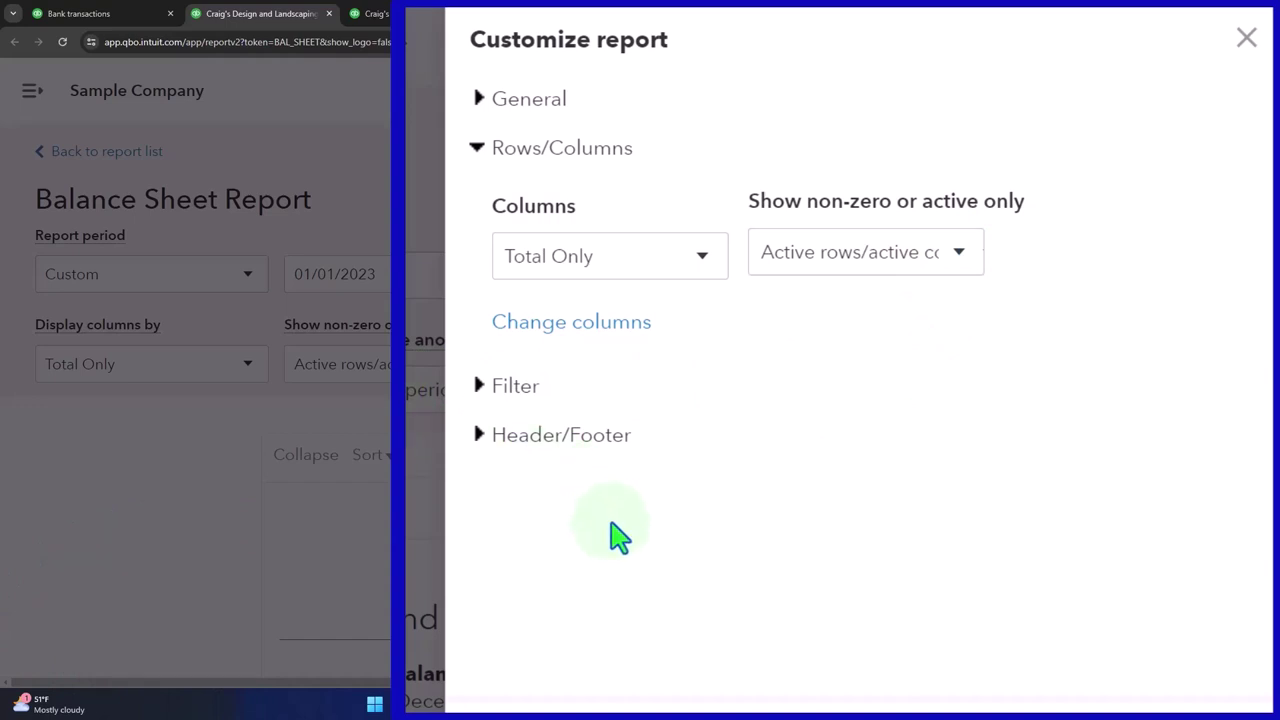
pyautogui.click(480, 152)
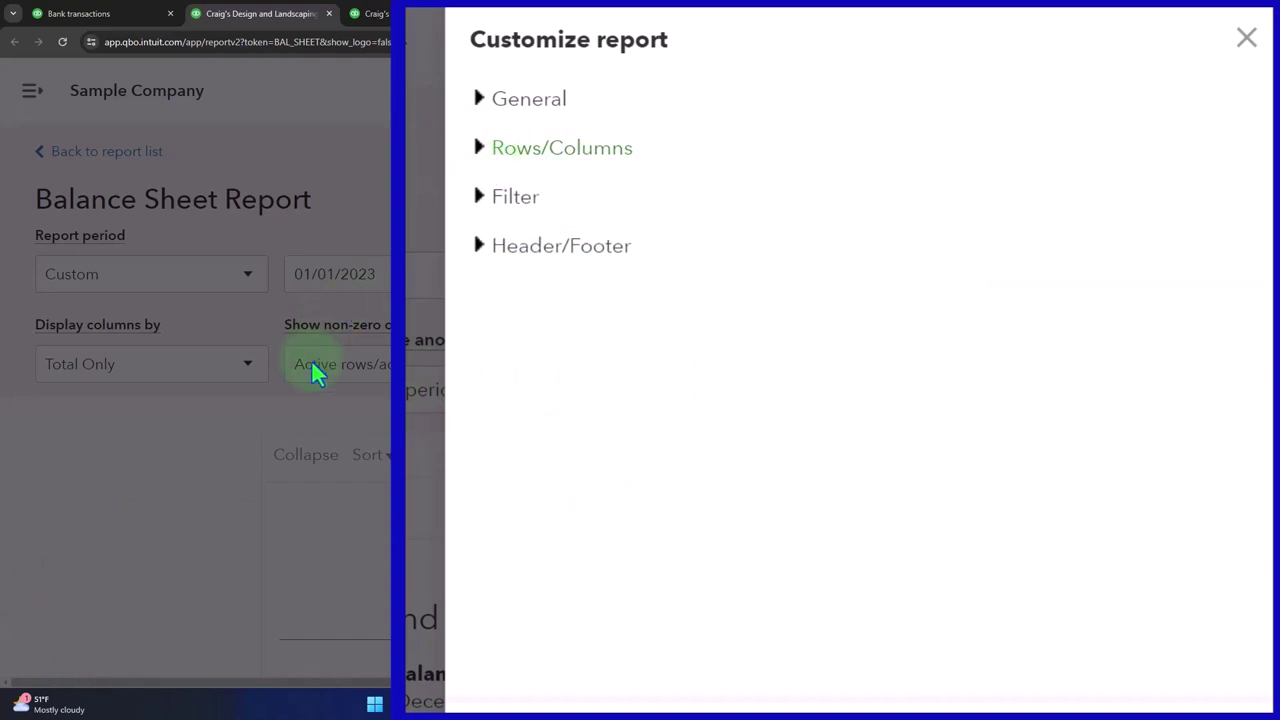